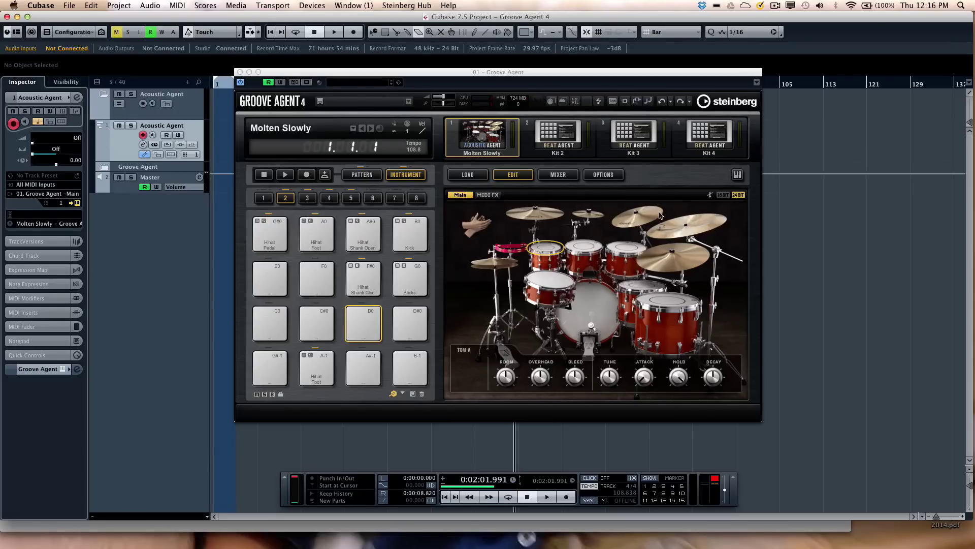
Step: Audition the kick, rack tom, ride, crash and claps of the Molten Slowly kit
left_click(595, 311)
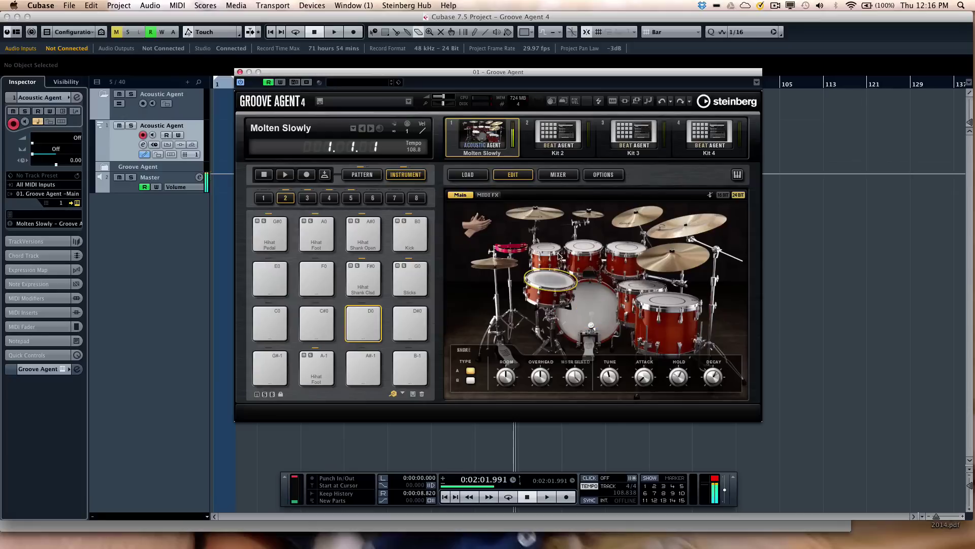
left_click(584, 245)
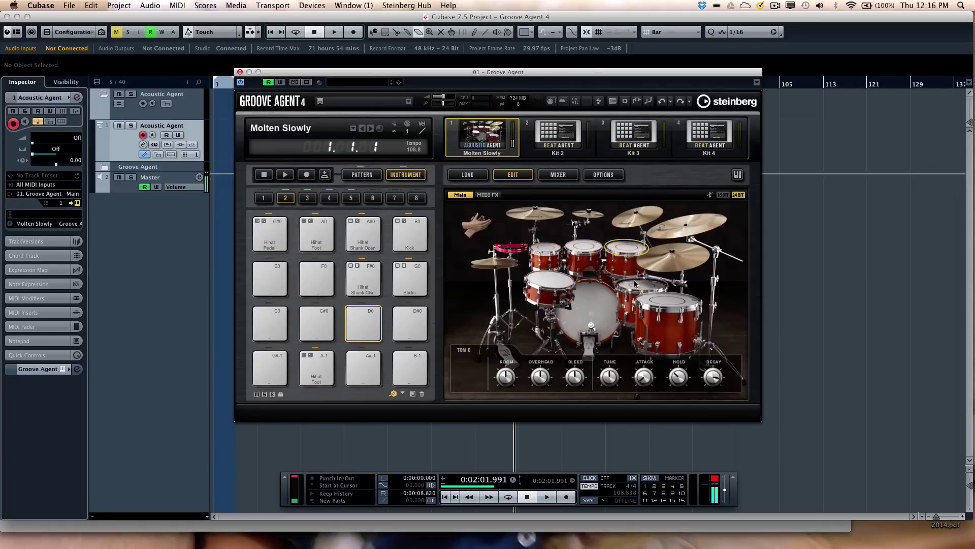
left_click(671, 254)
left_click(638, 215)
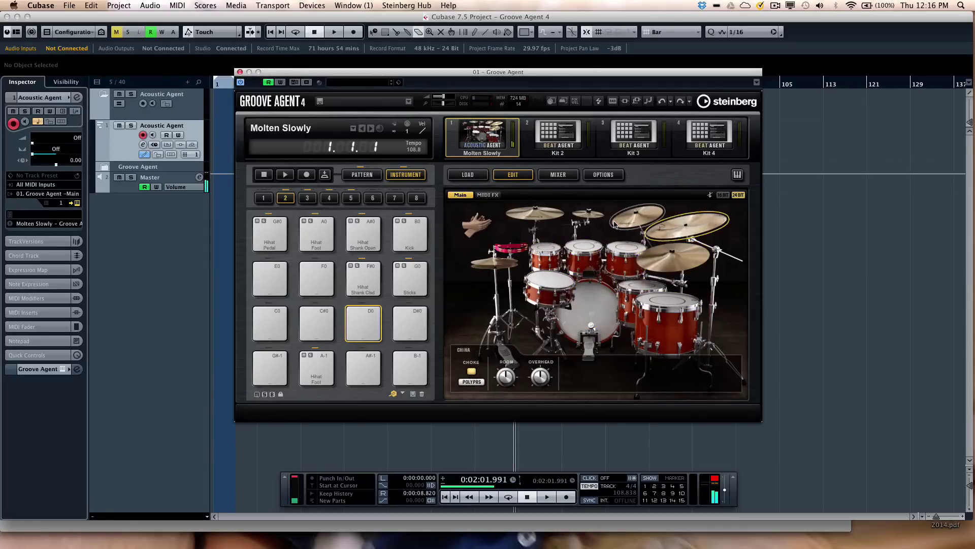
left_click(469, 231)
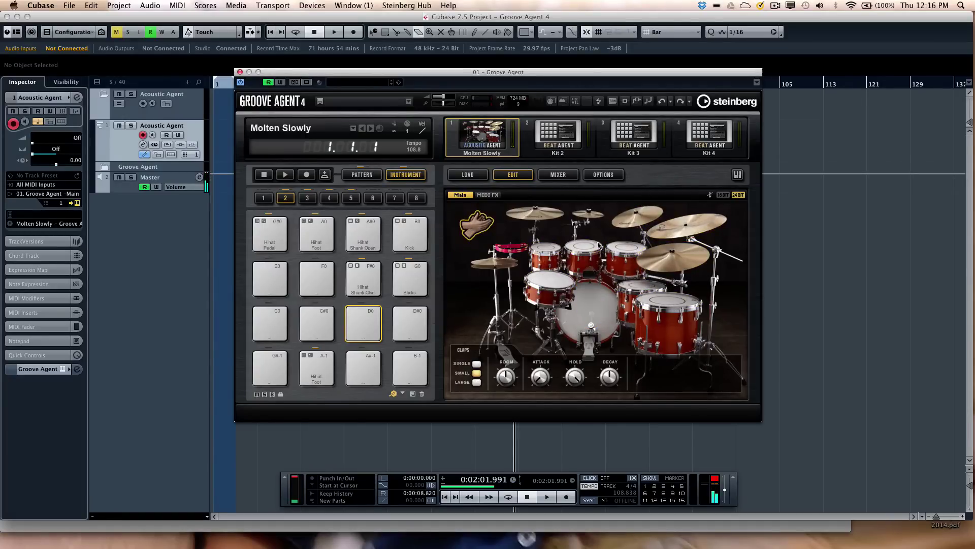
Step: Load the Vintage Kit preset Life In 12 Bars into kit slot 1
left_click(472, 174)
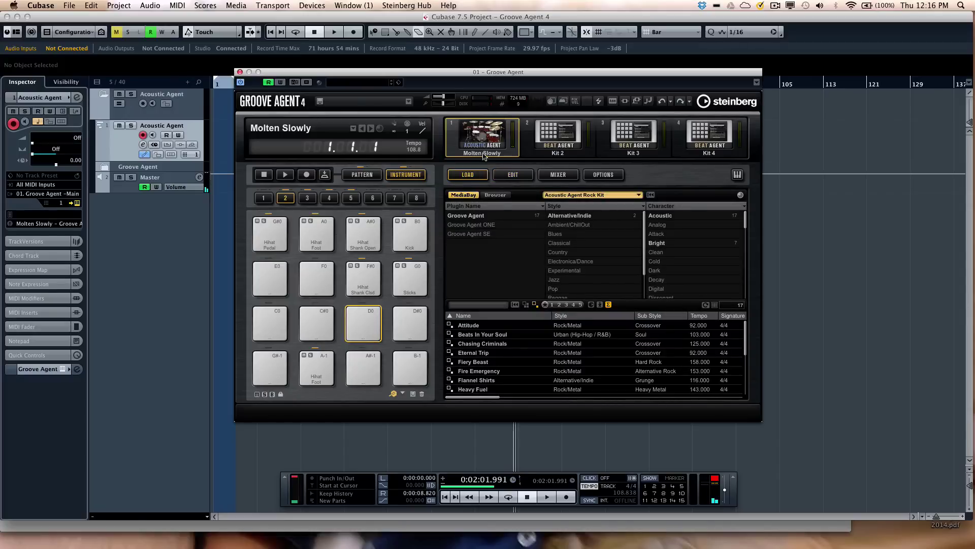
left_click(513, 175)
right_click(494, 138)
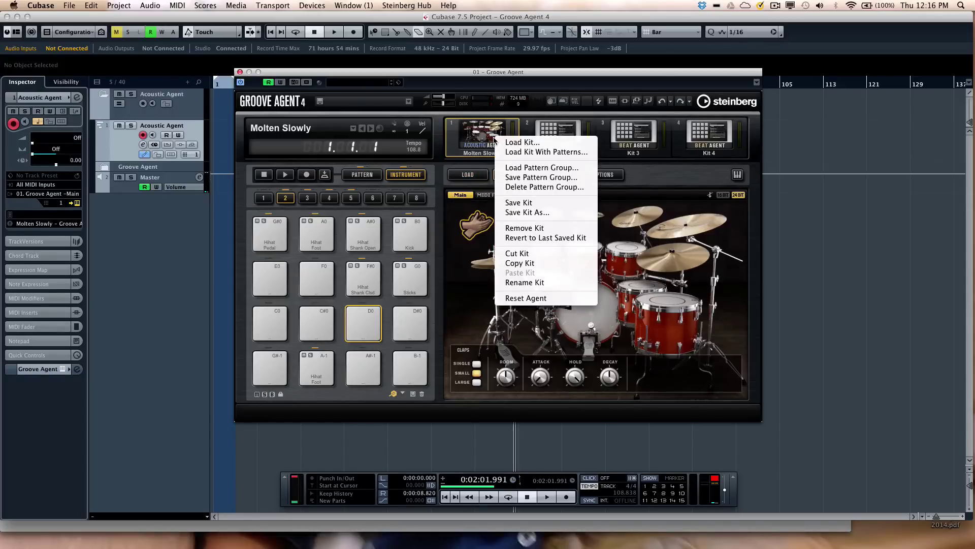
left_click(507, 144)
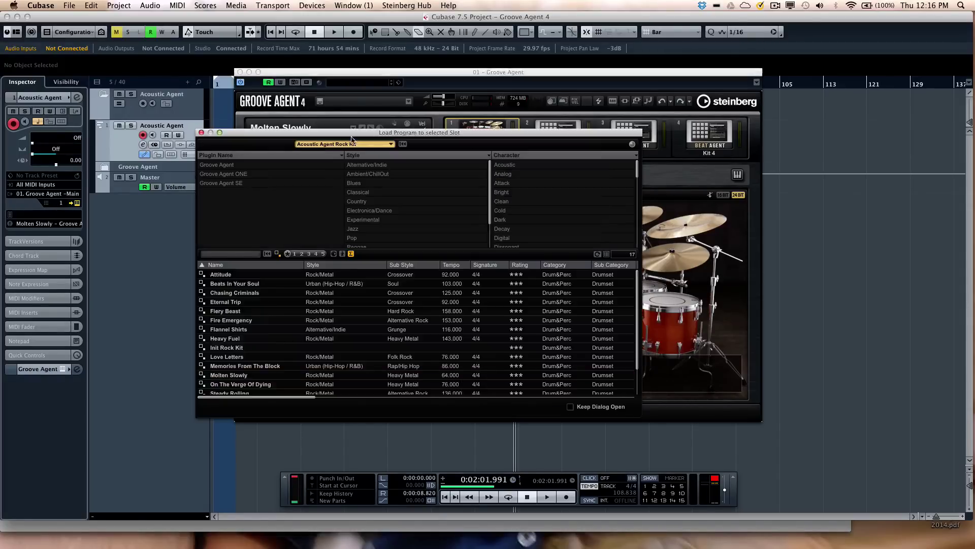
left_click(414, 156)
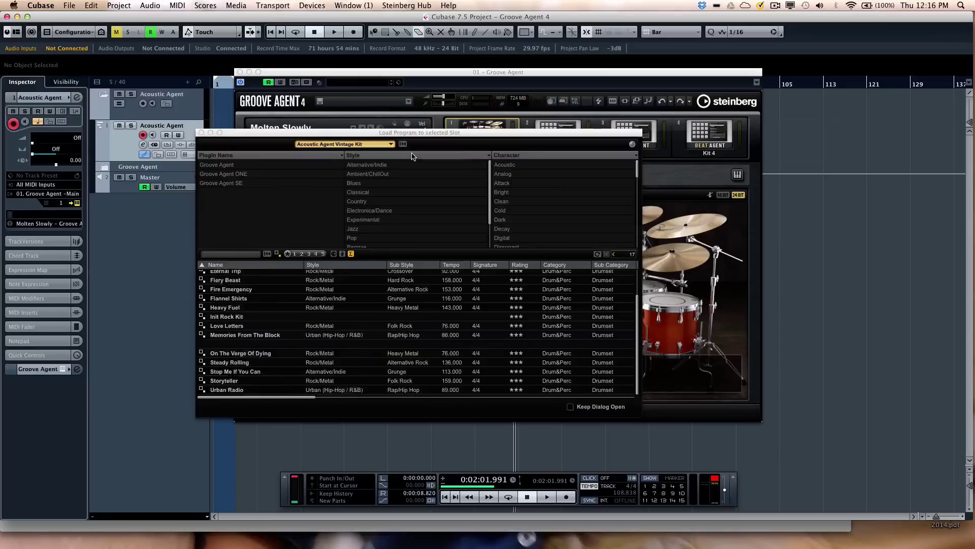
scroll(252, 319, "down", 1)
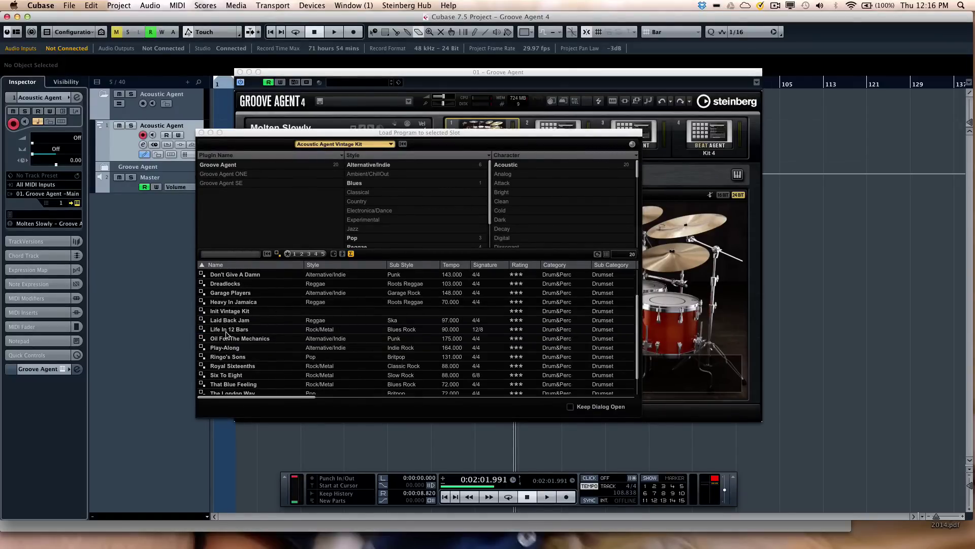
double_click(229, 329)
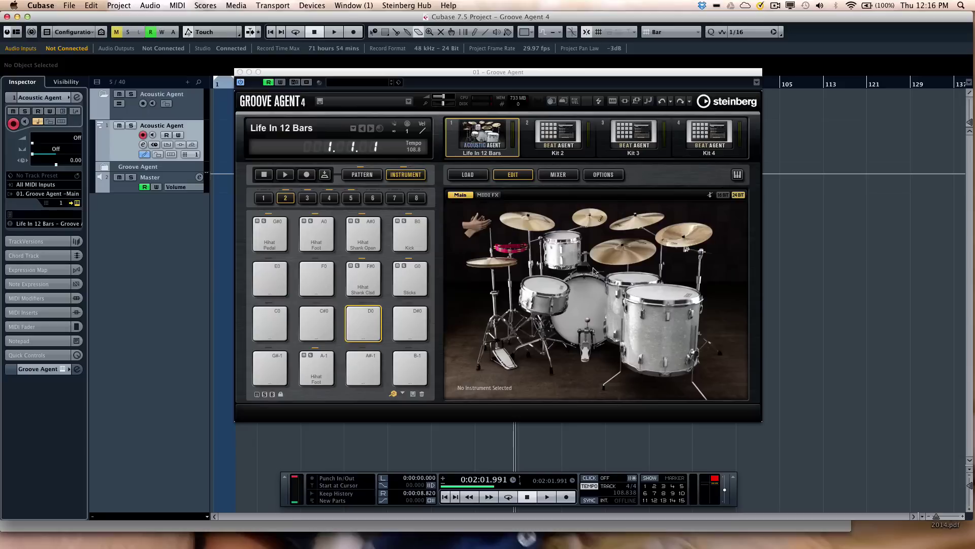
Step: Audition the new kit's kick, snare and floor tom
left_click(584, 307)
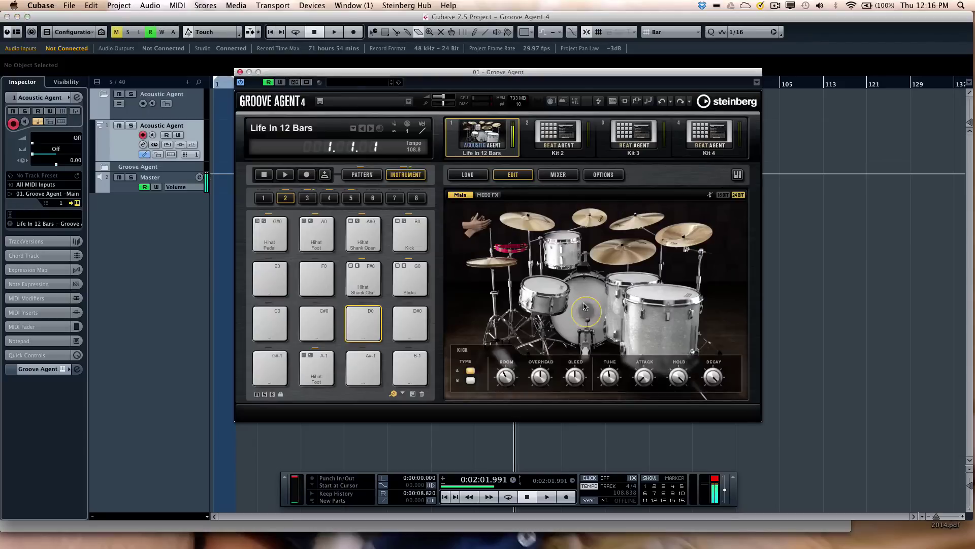
left_click(542, 277)
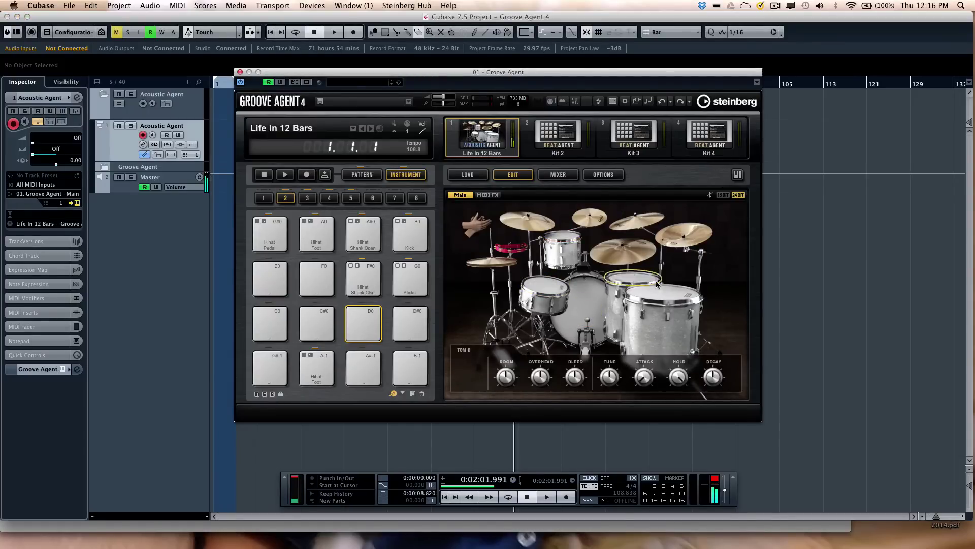
left_click(667, 294)
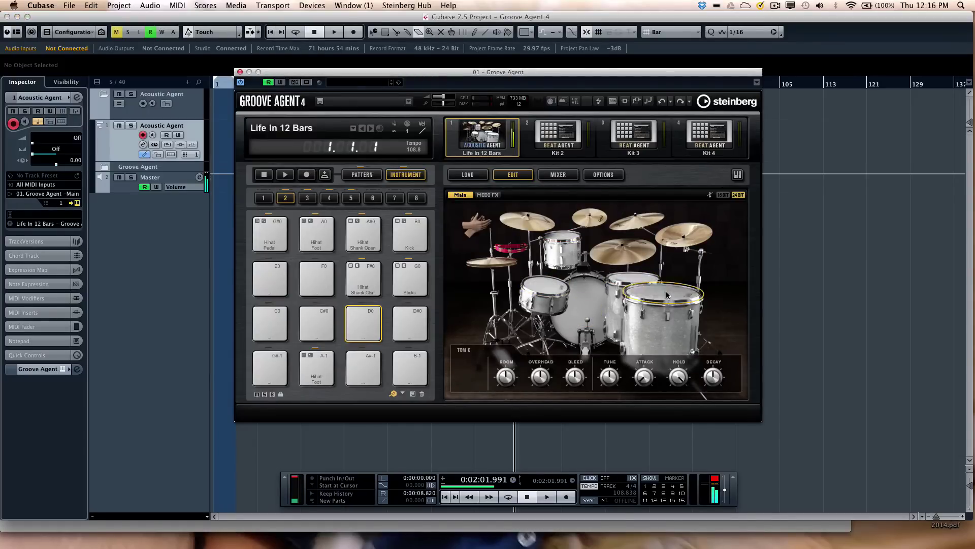
Step: Load the Acoustic Agent Studio Kit preset In The Pocket into kit slot 1
right_click(483, 131)
left_click(509, 136)
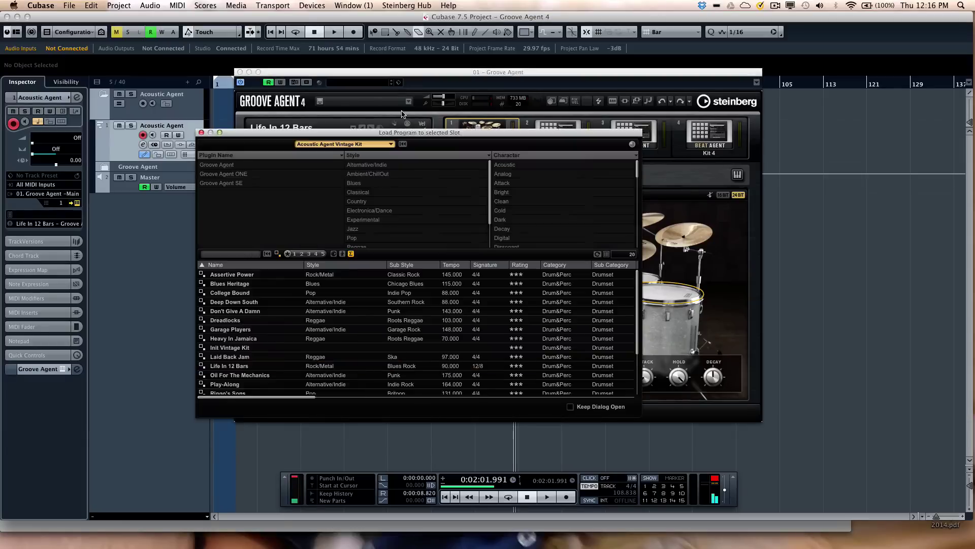
left_click(361, 145)
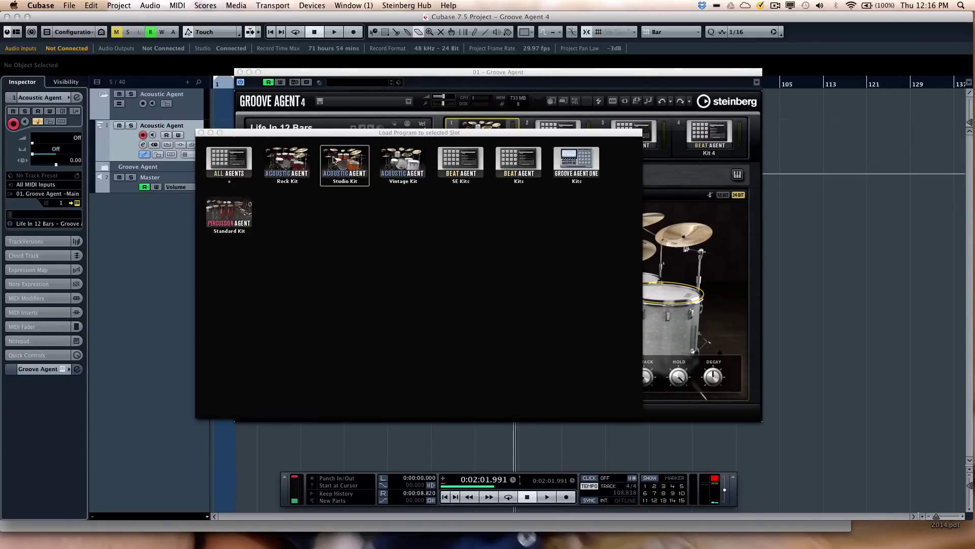
left_click(347, 161)
double_click(230, 362)
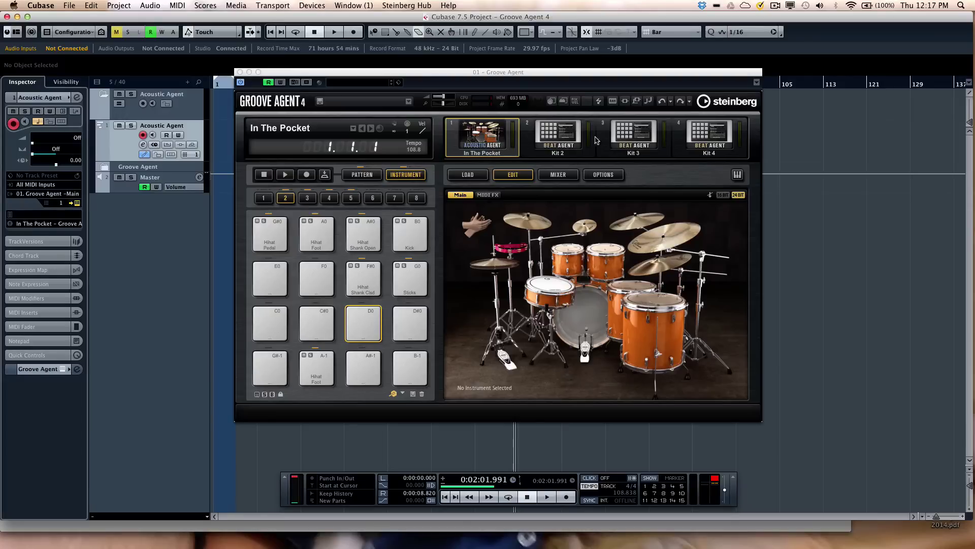
Step: Play keys C3–C4 on the on-screen keyboard, then select pad group 3 and the Sidestick pad
left_click(738, 175)
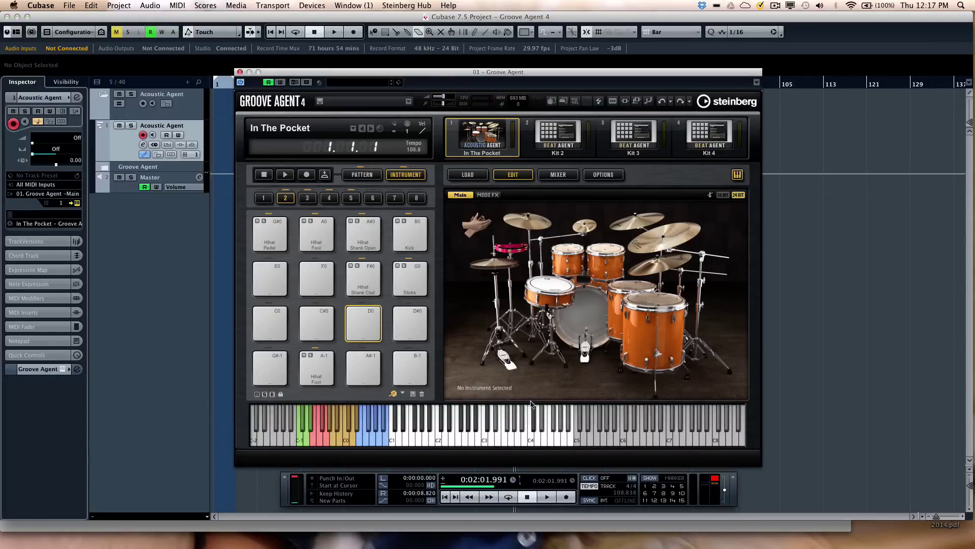
left_click_drag(526, 437, 372, 441)
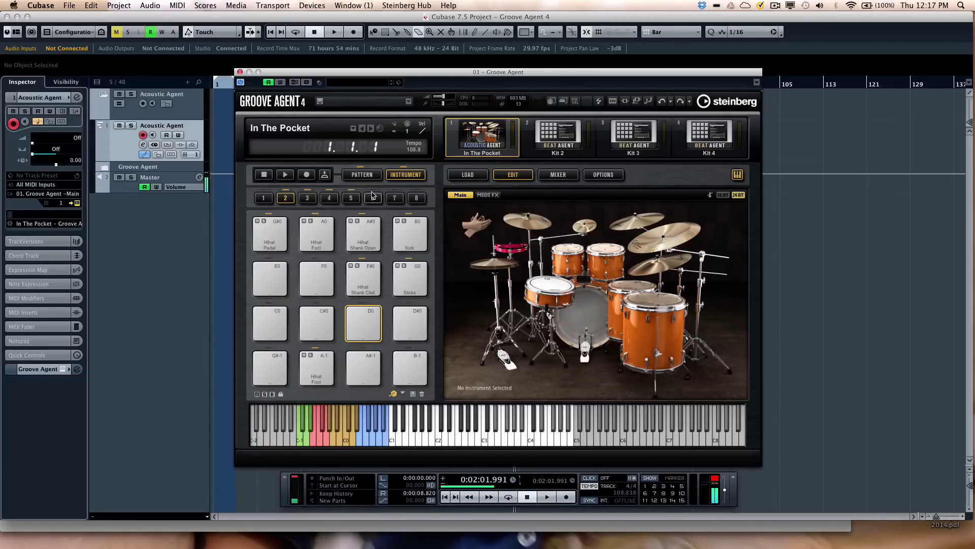
left_click(307, 198)
left_click(315, 368)
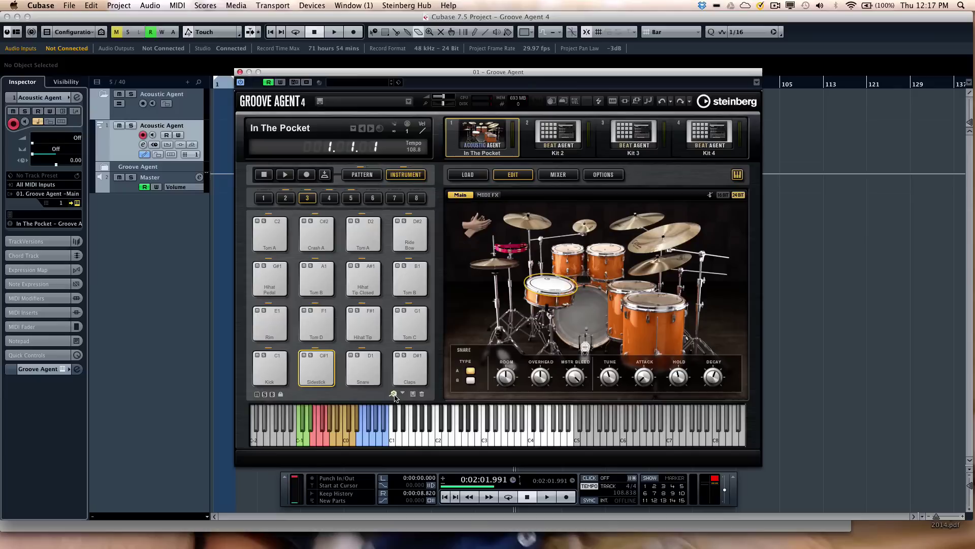
right_click(363, 329)
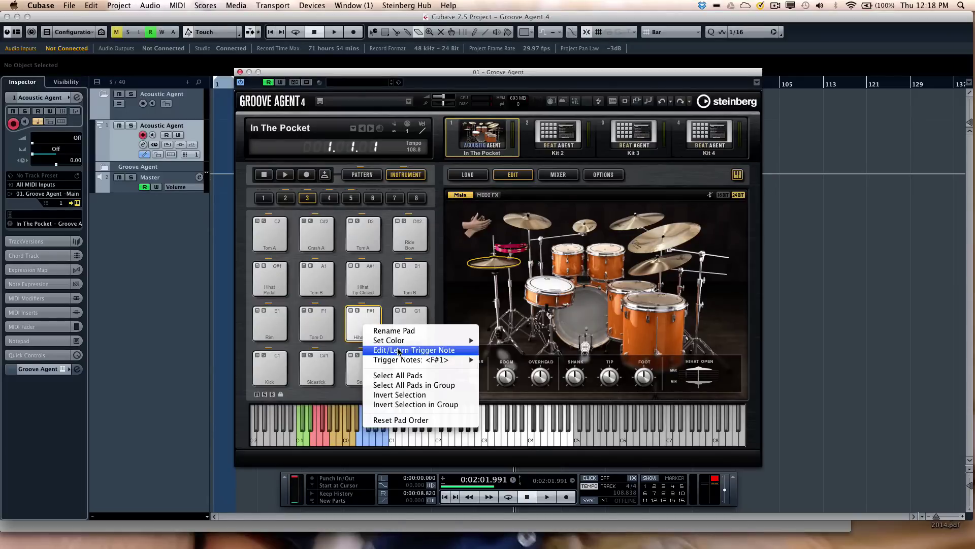
mouse_move(399, 360)
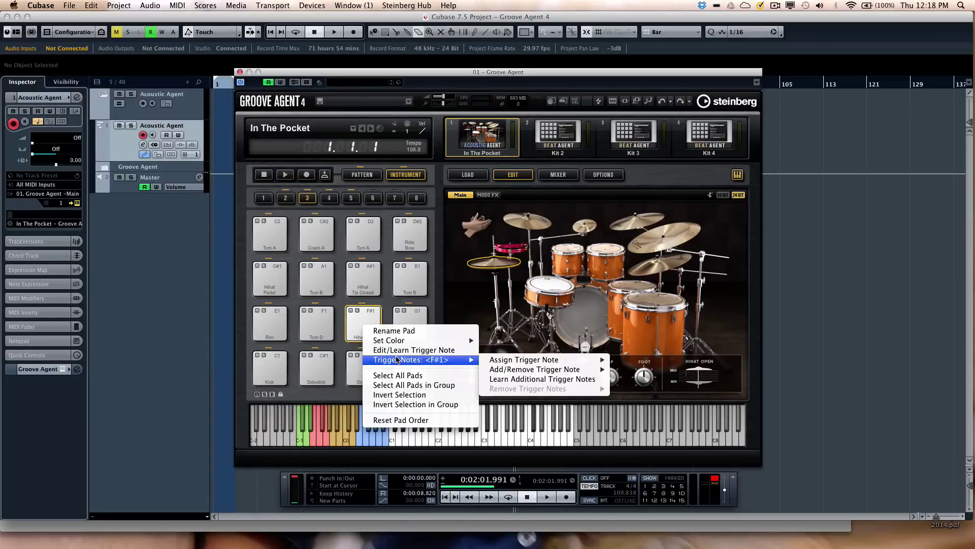
mouse_move(523, 363)
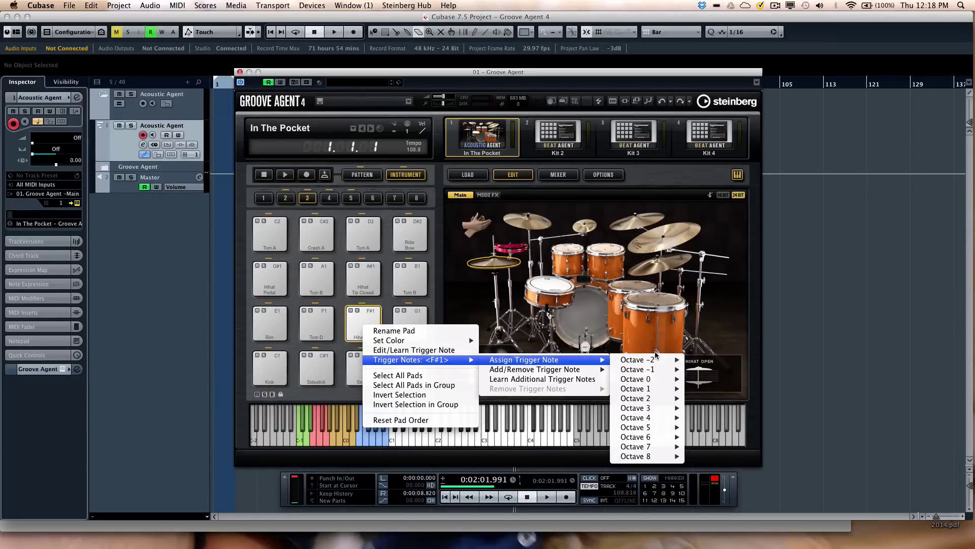
Step: Close the pad options, glance at the pattern view, then audition kick and snare
mouse_move(664, 388)
left_click(460, 284)
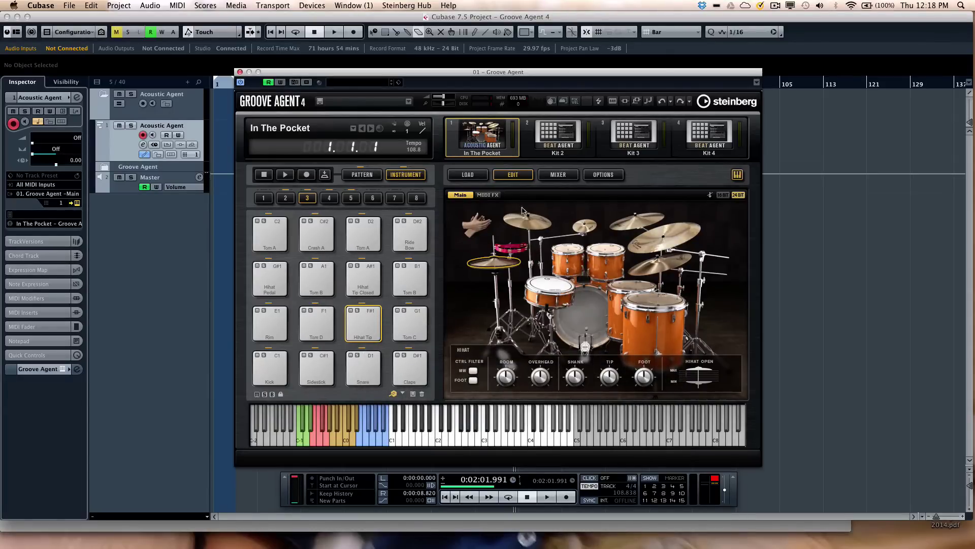
left_click(363, 175)
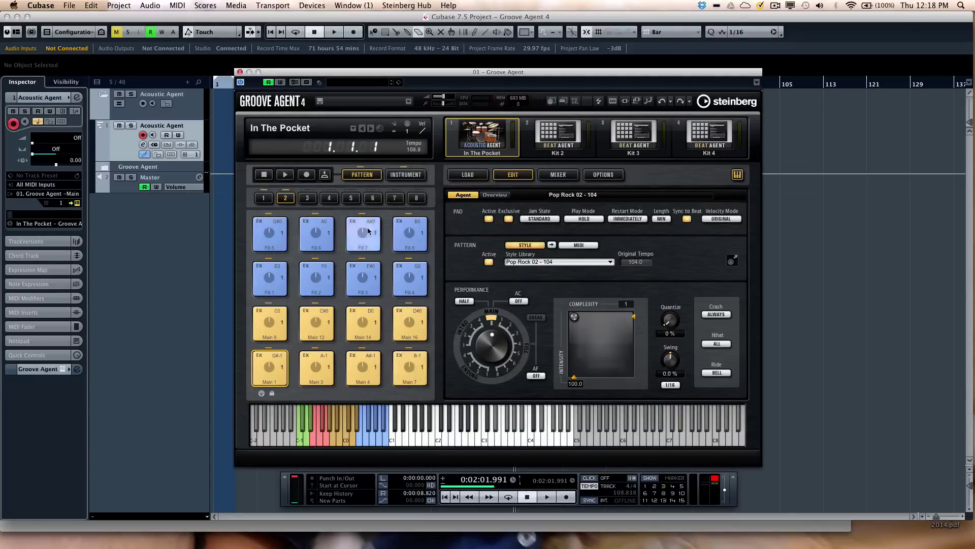
left_click(410, 174)
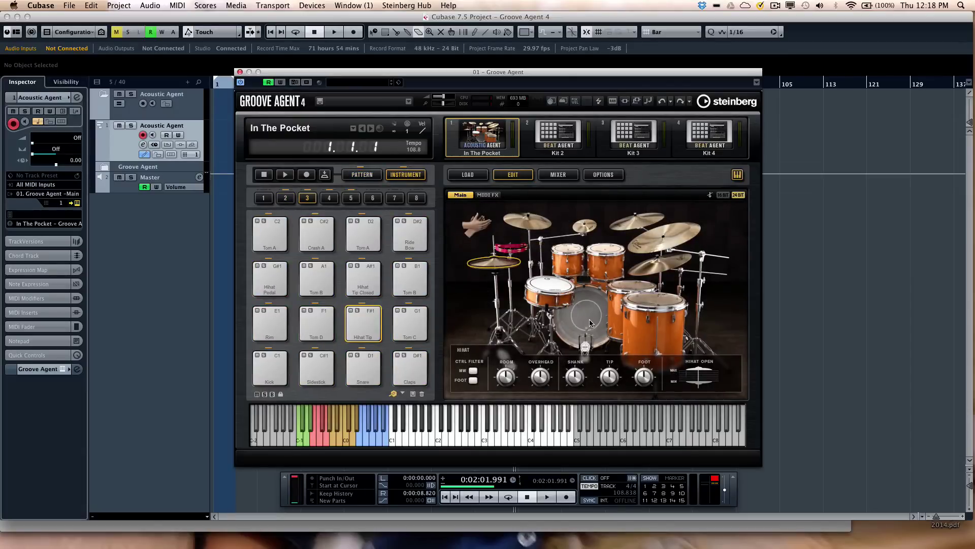
left_click(590, 319)
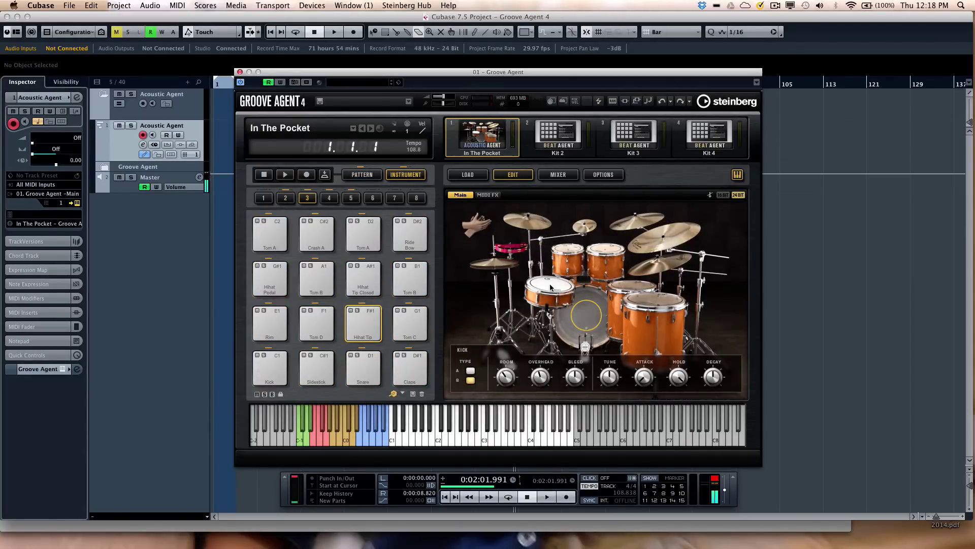
left_click(551, 286)
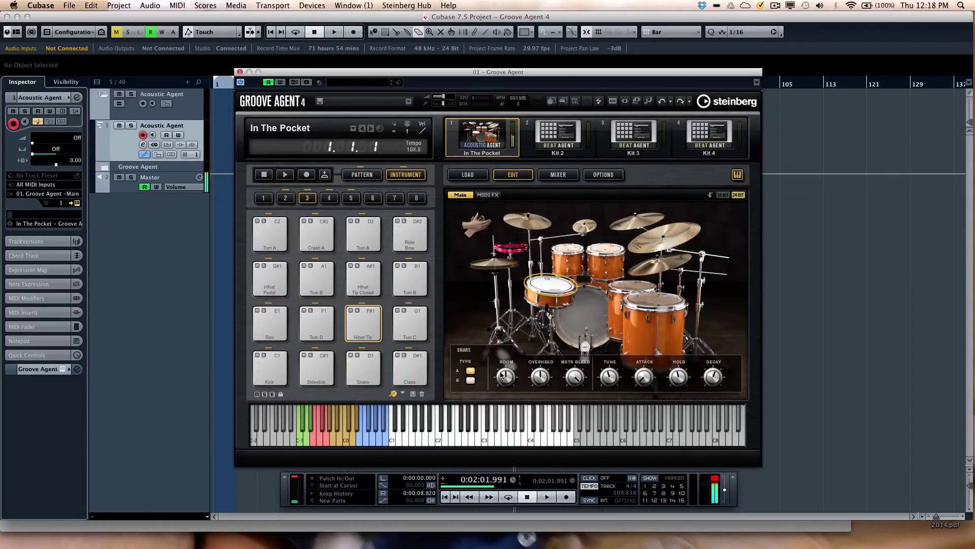
left_click(591, 317)
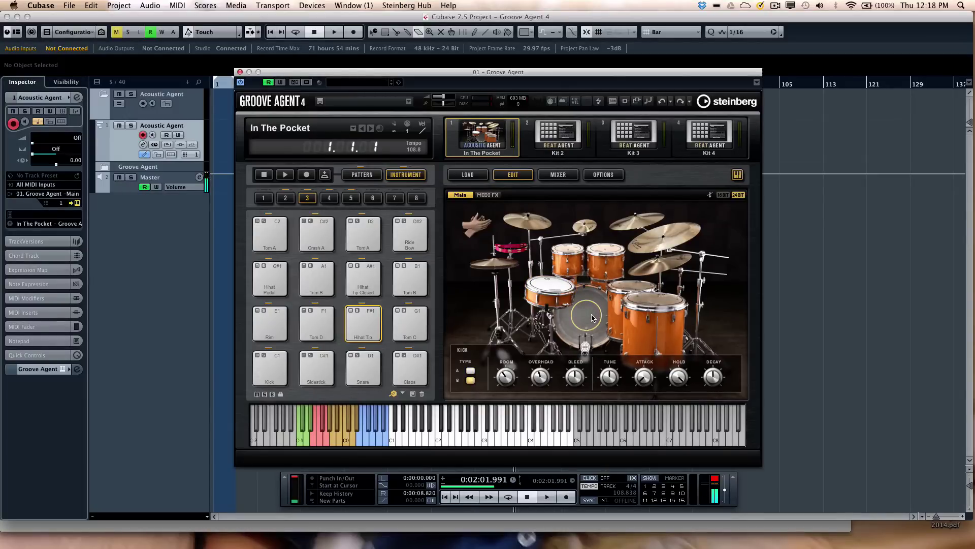
Step: Repeatedly hit the kick drum, check the snare, and reselect the kick
left_click(592, 318)
left_click(592, 318)
left_click(586, 318)
left_click(587, 318)
left_click(587, 316)
left_click(587, 316)
left_click(554, 287)
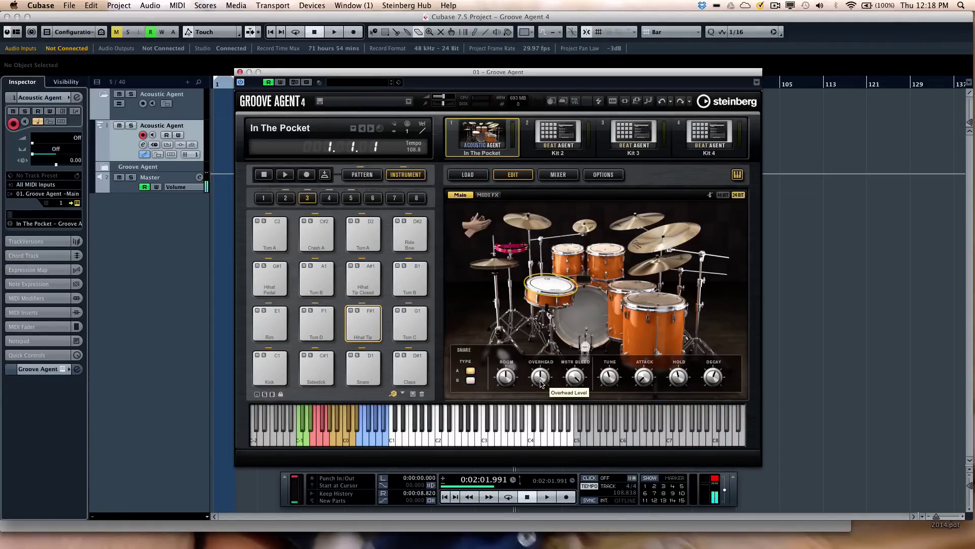
left_click(584, 316)
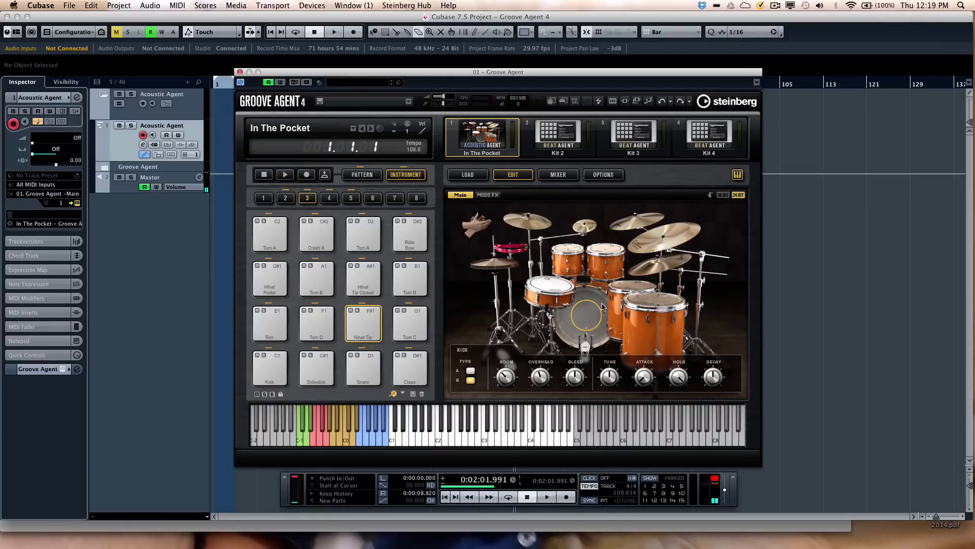
Step: Audition floor tom, China cymbal and snare, then select the kick to show its settings
left_click(656, 309)
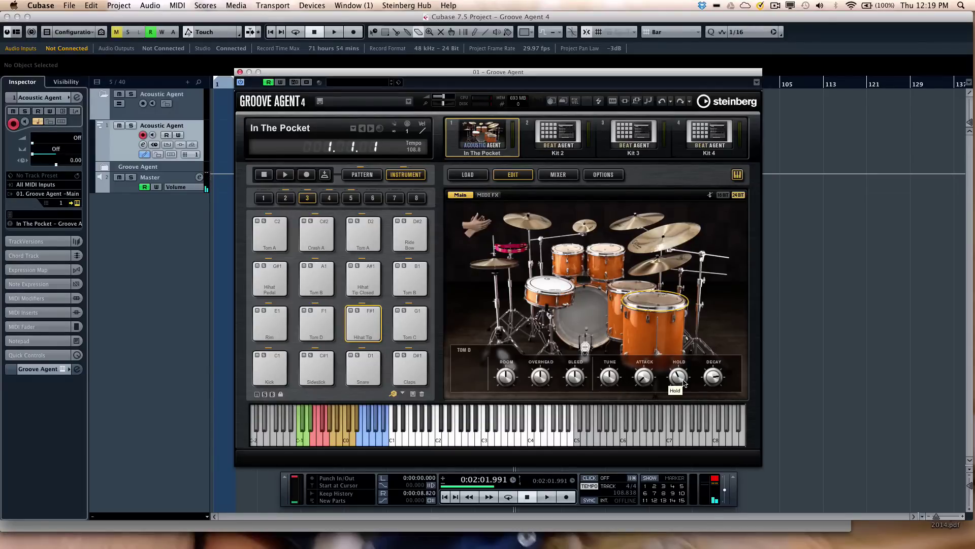
left_click(624, 233)
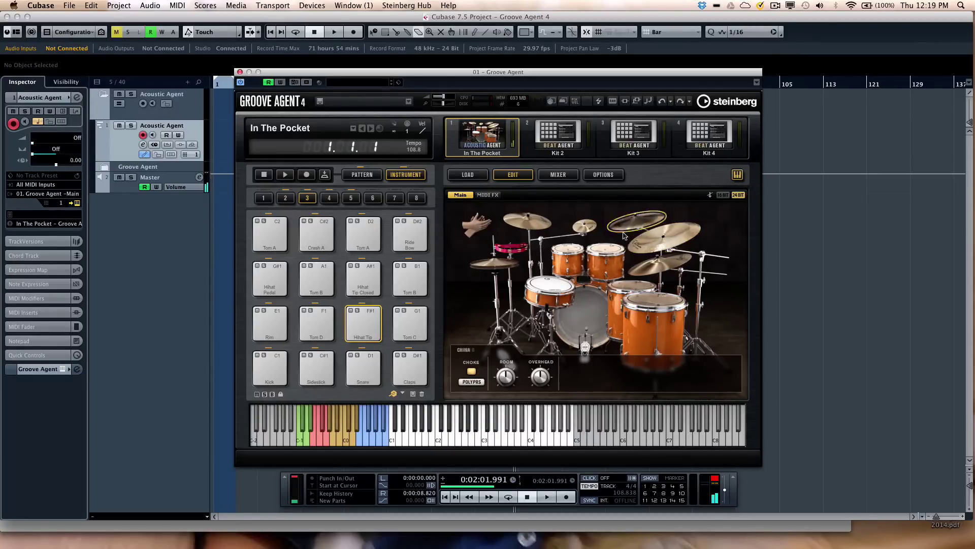
left_click(605, 251)
left_click(550, 285)
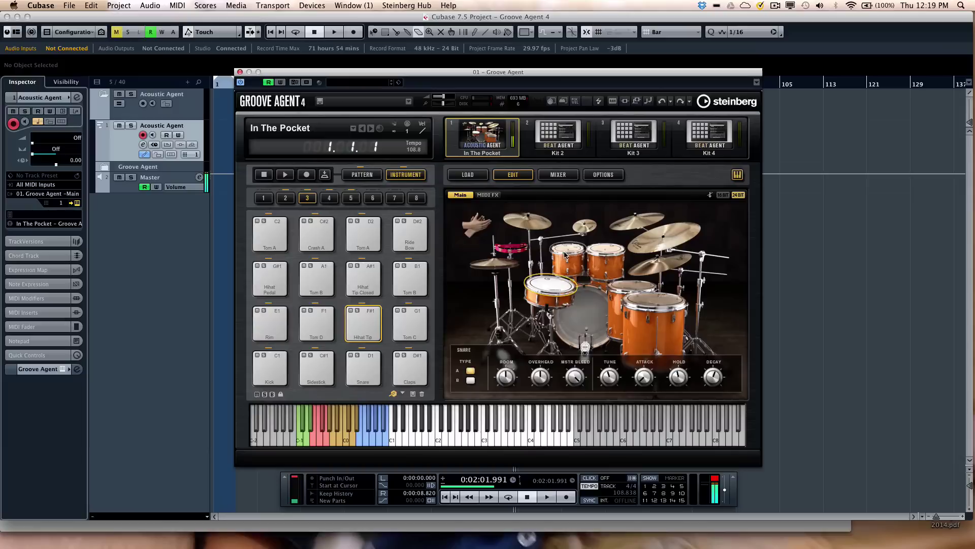
left_click(498, 269)
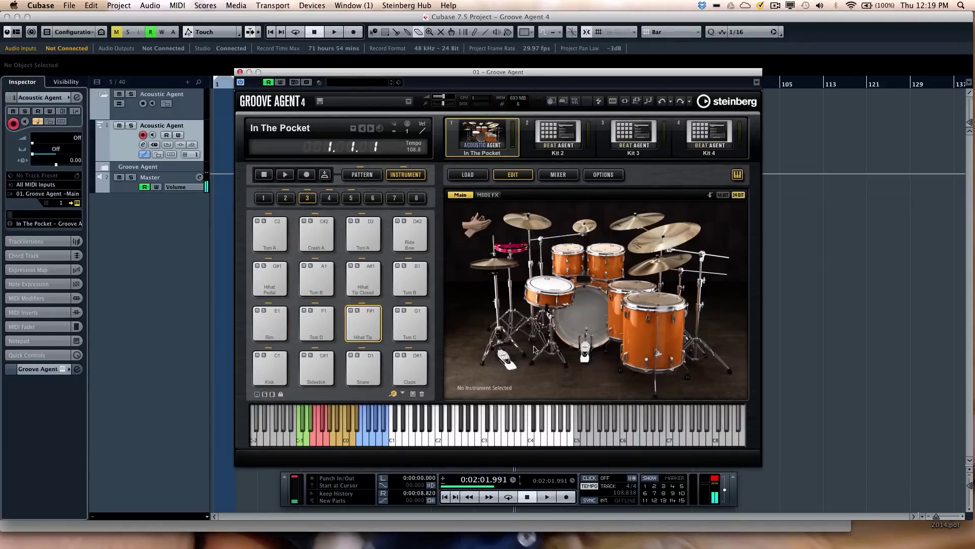
left_click(588, 319)
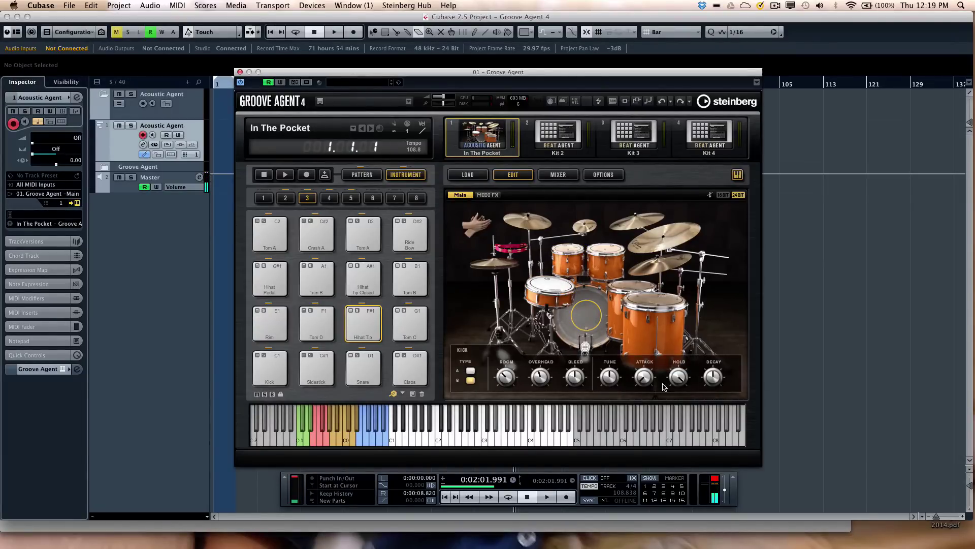
Step: Look at the Intro and Ending pattern pads, then check the Tom A pad options
left_click(362, 174)
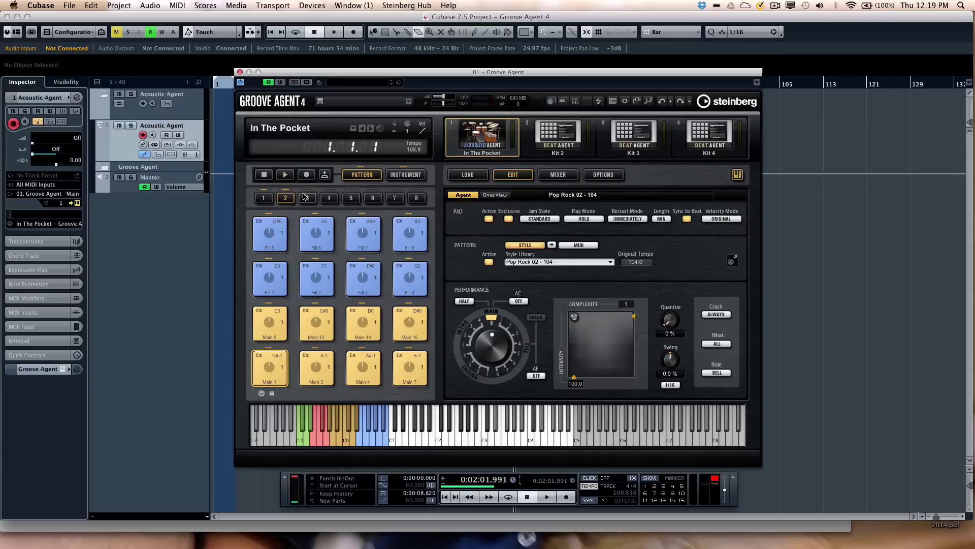
left_click(264, 197)
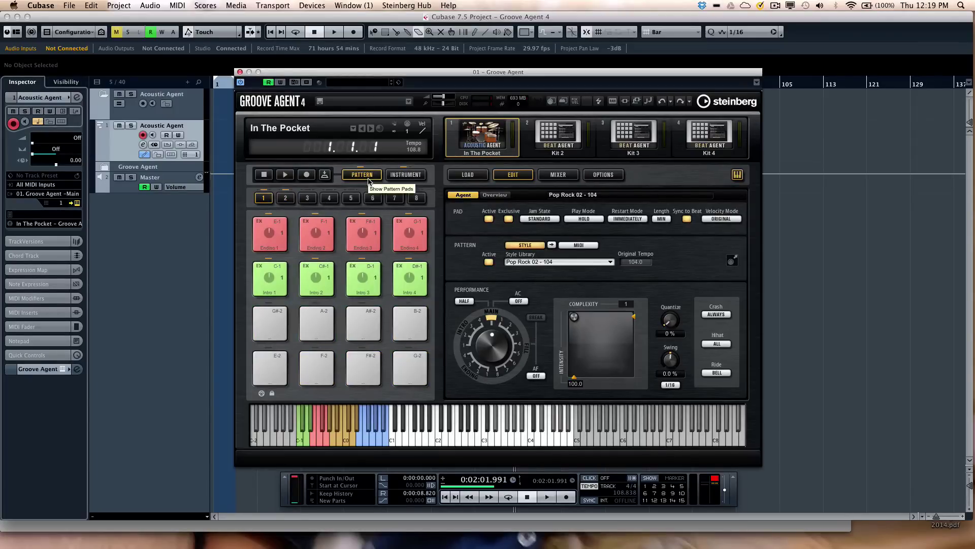
left_click(406, 174)
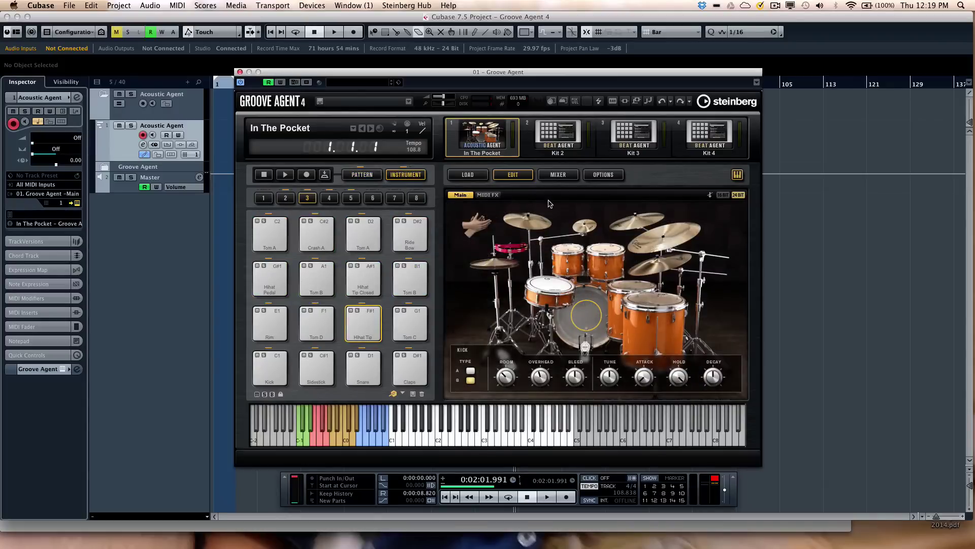
right_click(380, 232)
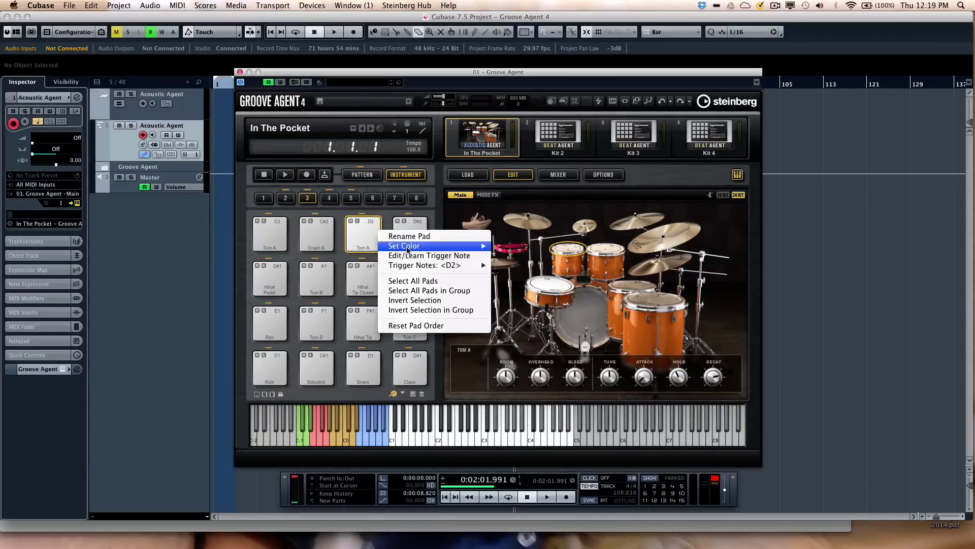
mouse_move(426, 245)
left_click(372, 176)
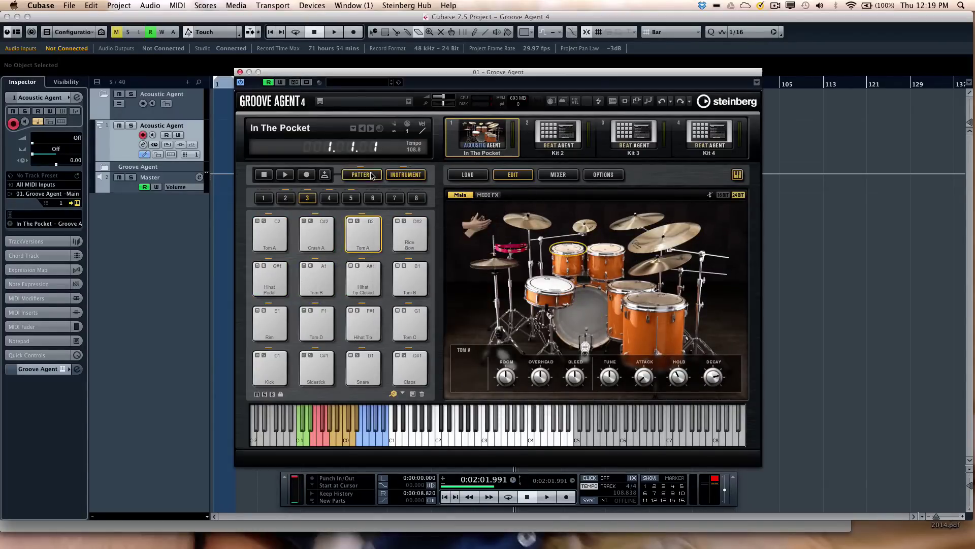
Step: Show the Fill and Main pattern pads and start the Pop Rock 02 - 104 groove
left_click(373, 176)
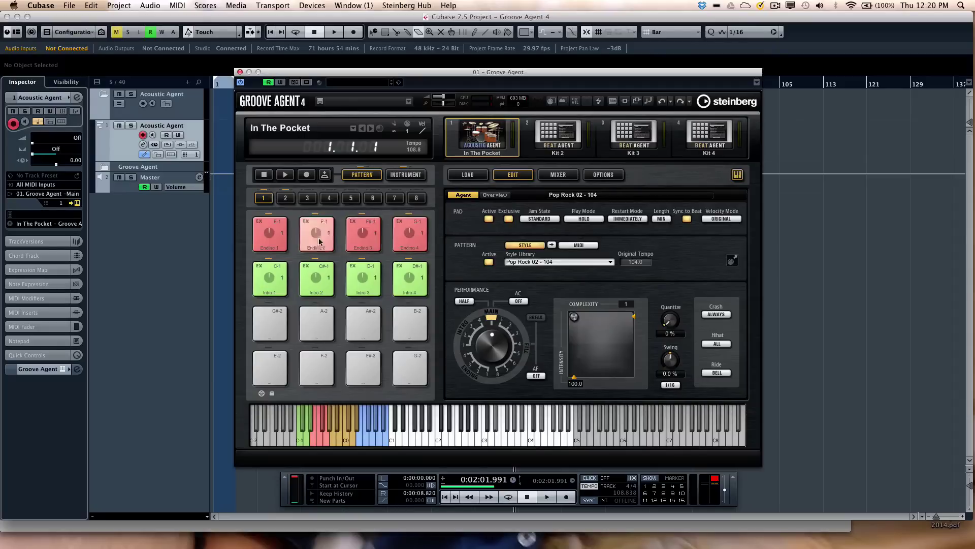
left_click(285, 198)
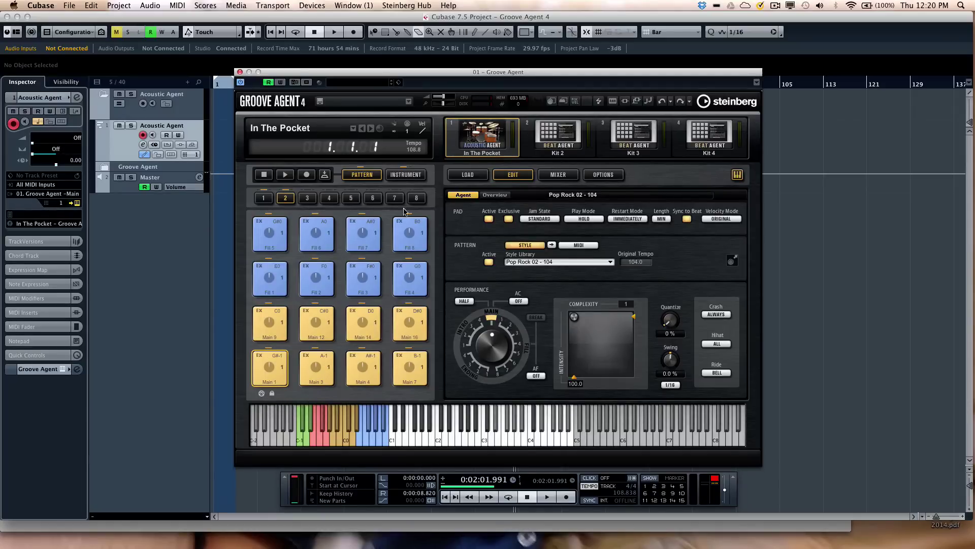
left_click(406, 174)
left_click(362, 175)
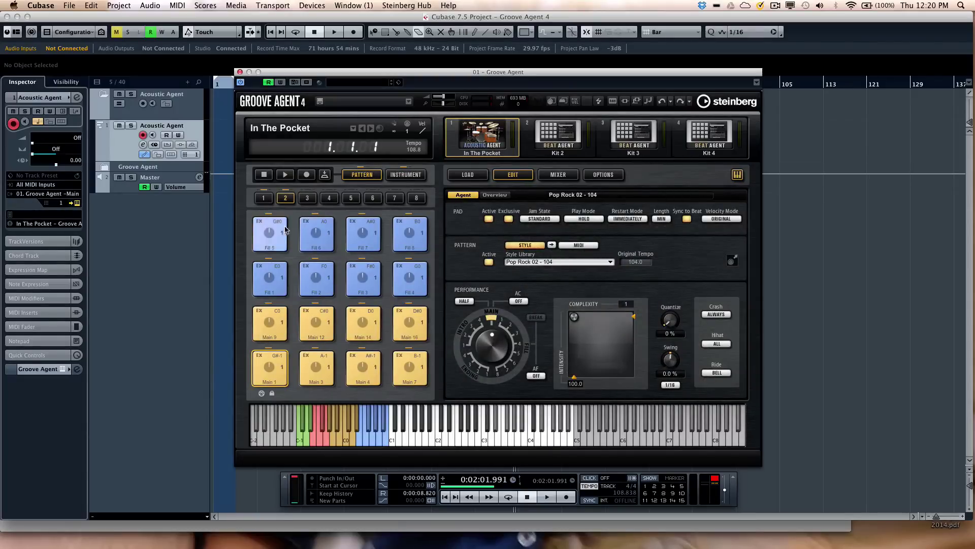
left_click(284, 174)
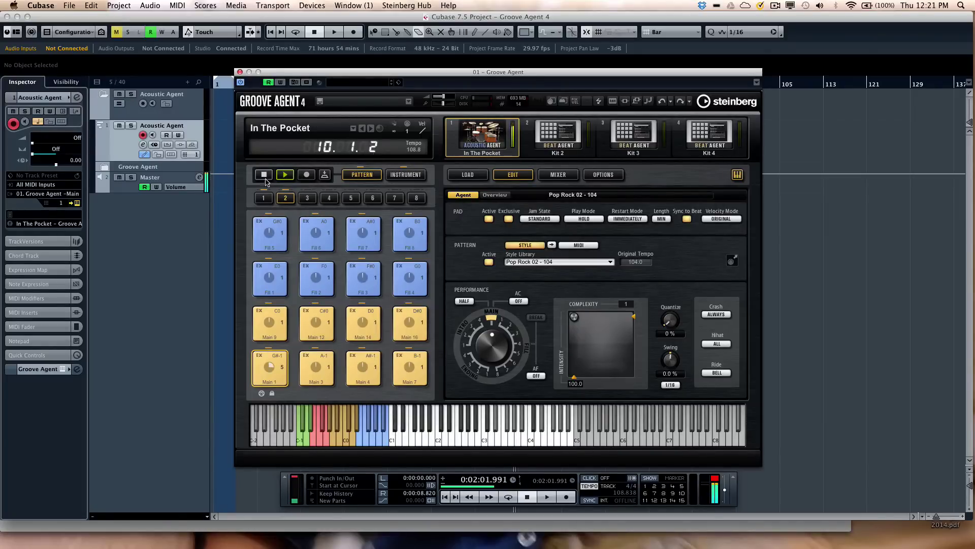
Step: Turn on Jam mode, show pad bank 1, and open the Jam State choices
left_click(324, 175)
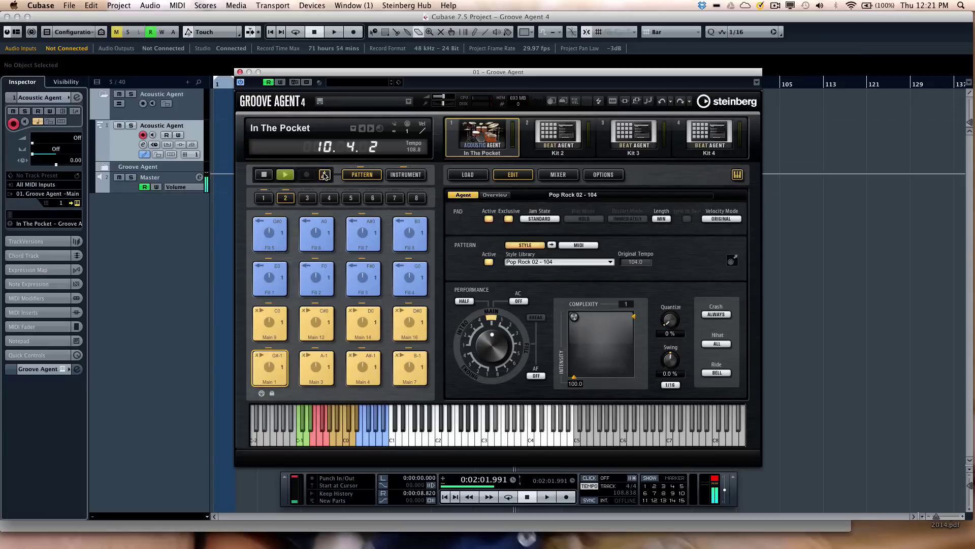
left_click(264, 198)
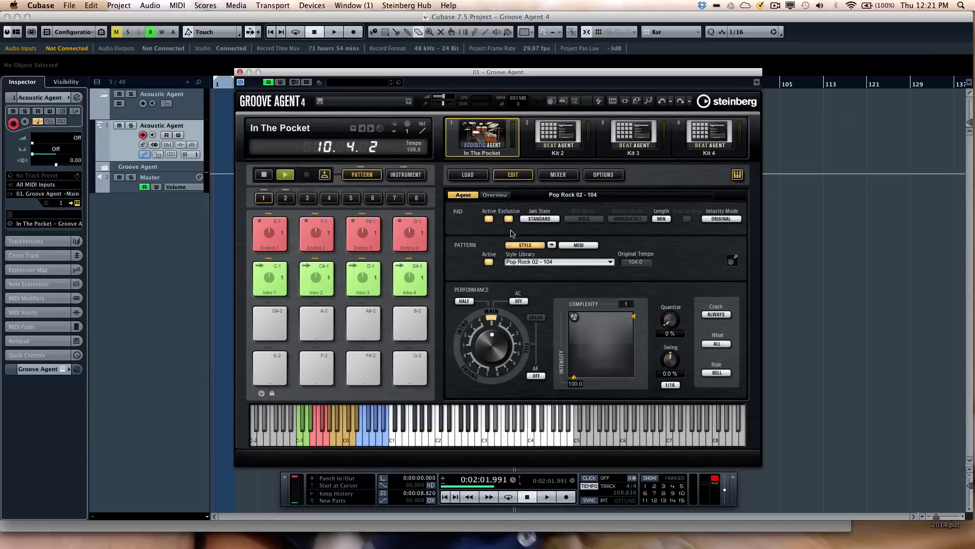
left_click(533, 218)
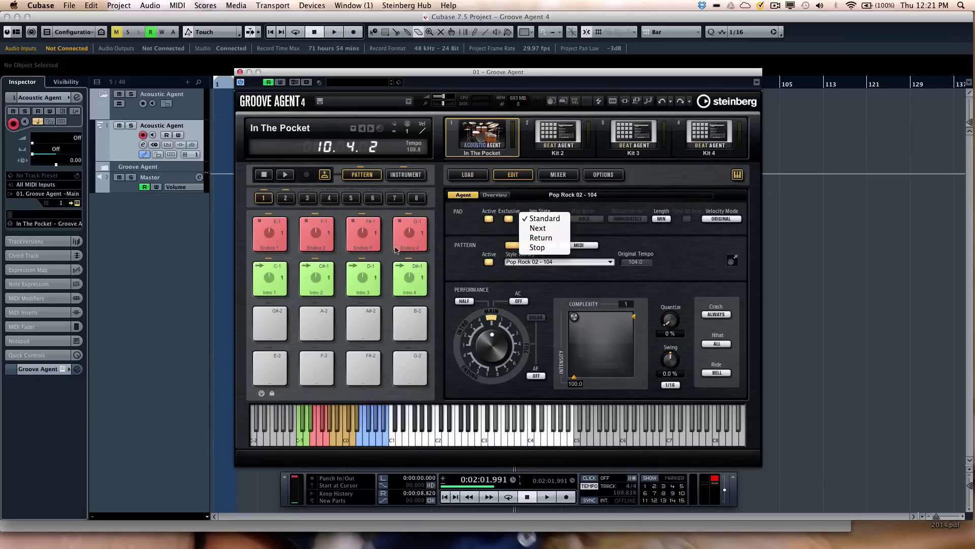
Step: Play Intro 4, Main 1, Fill 7, Main 14, Fill 6 and Fill 4, ending on Ending 3
left_click(412, 283)
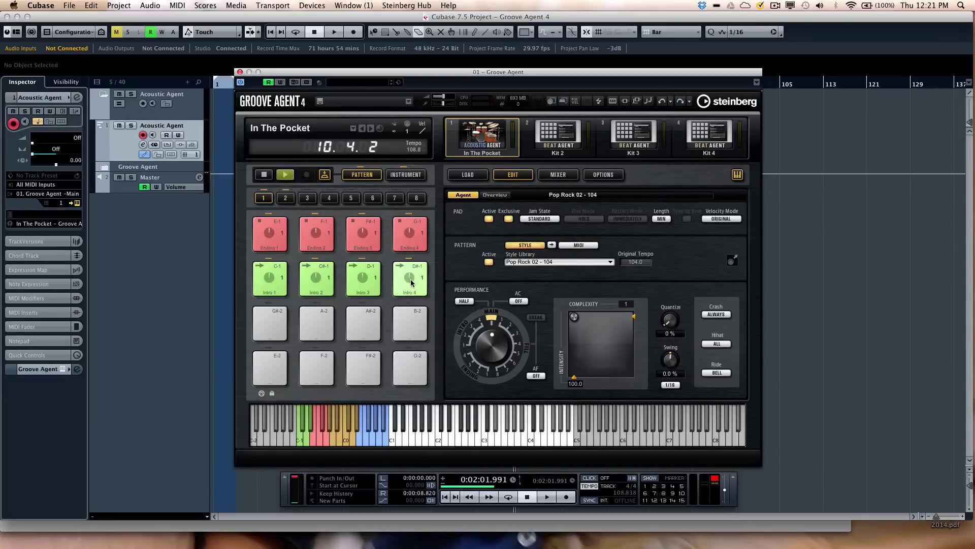
left_click(411, 276)
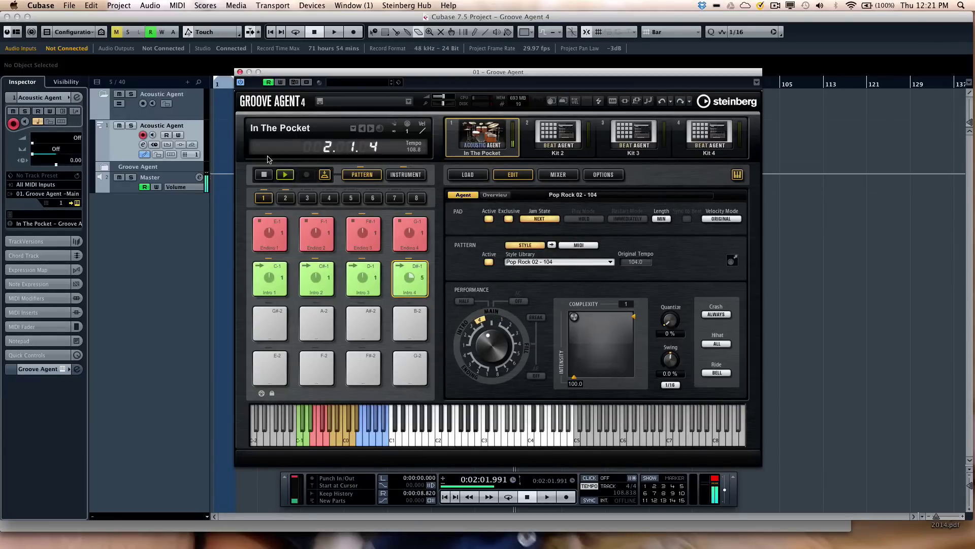
left_click(289, 200)
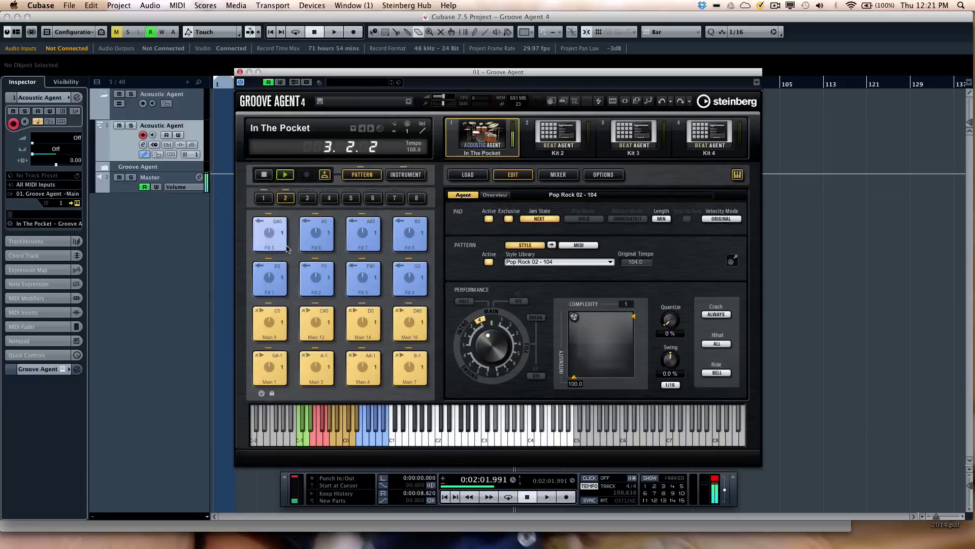
left_click(273, 381)
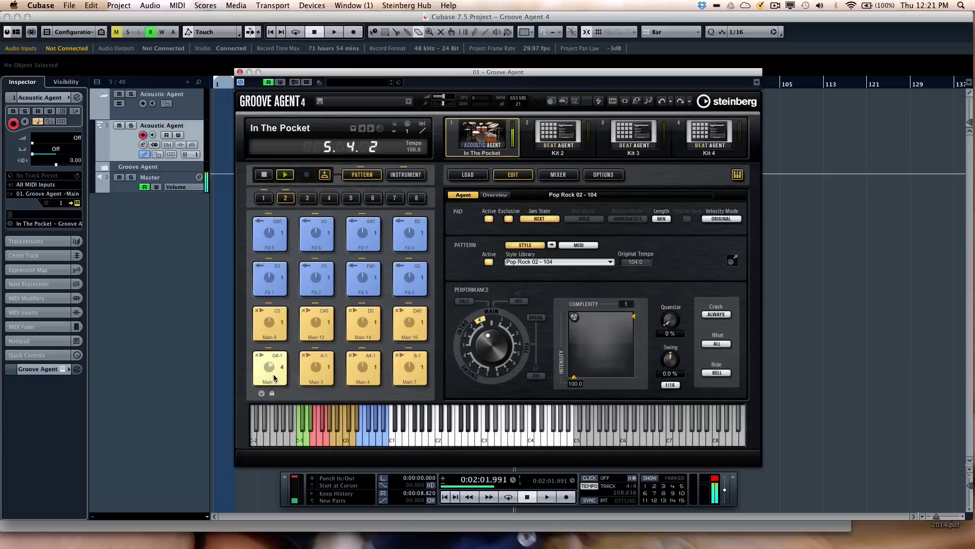
left_click(366, 234)
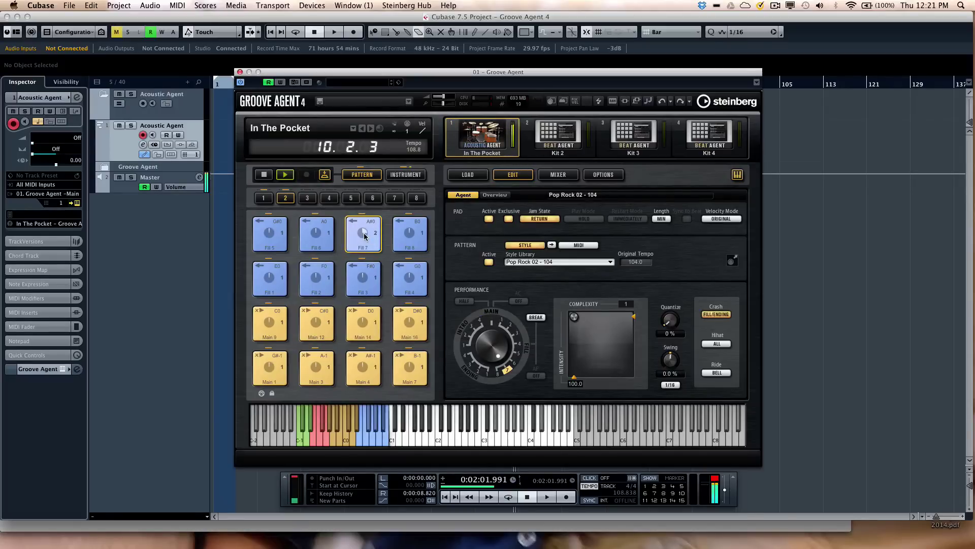
left_click(363, 321)
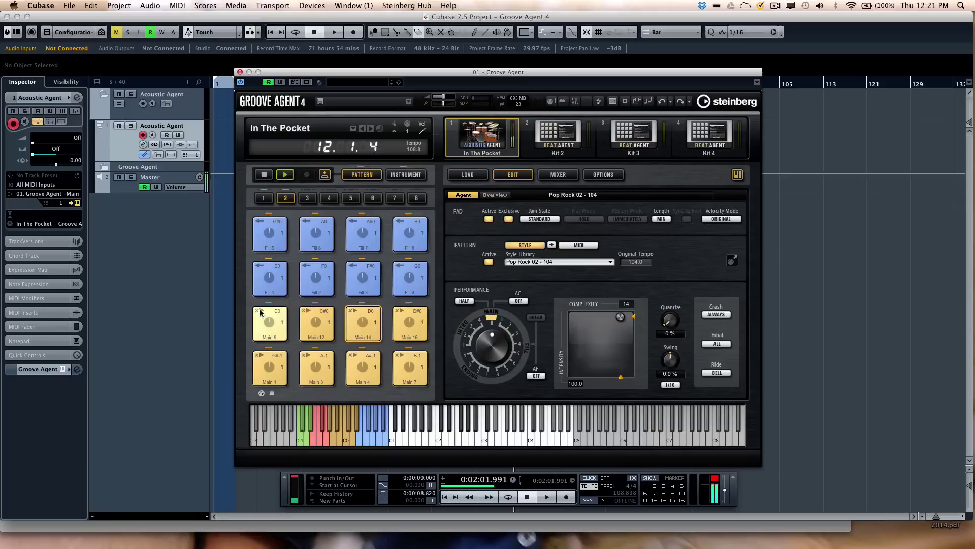
left_click(325, 239)
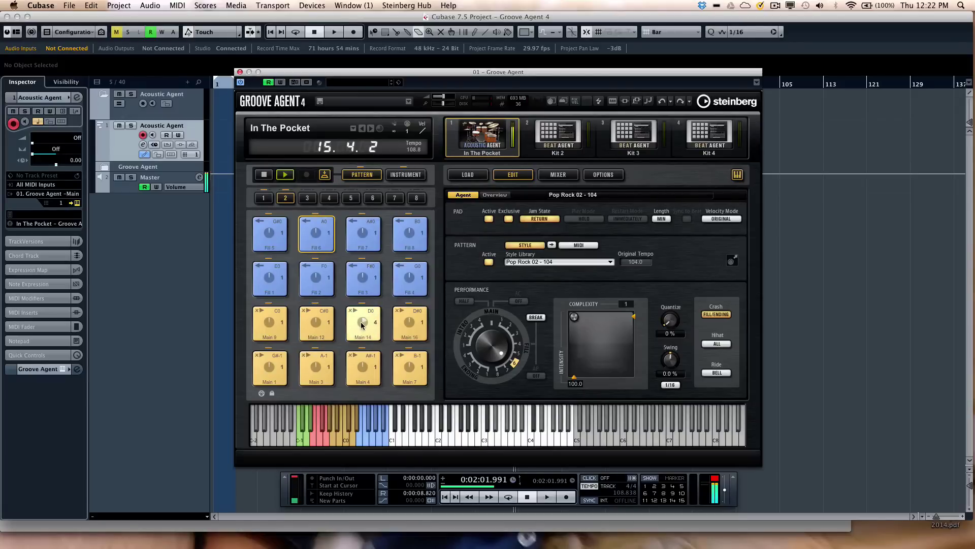
left_click(409, 279)
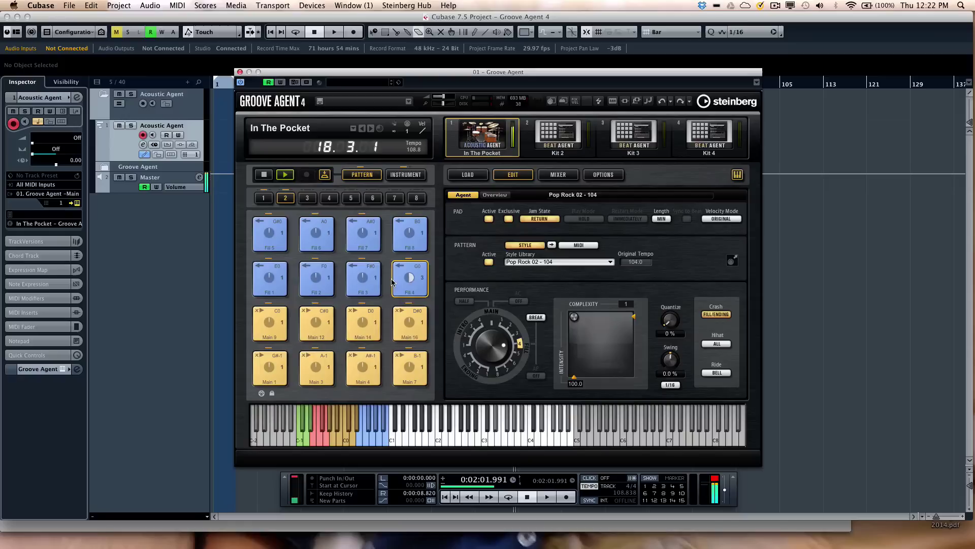
left_click(263, 197)
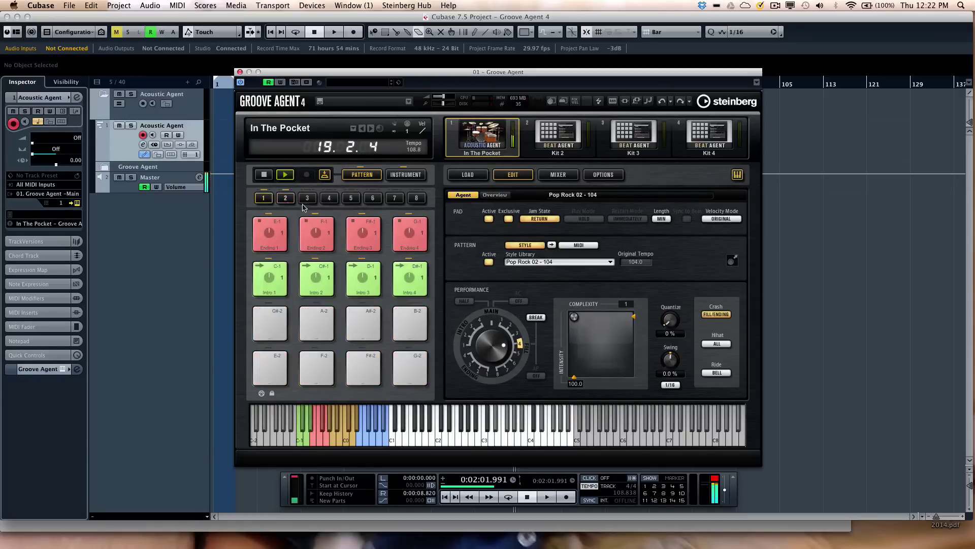
left_click(363, 233)
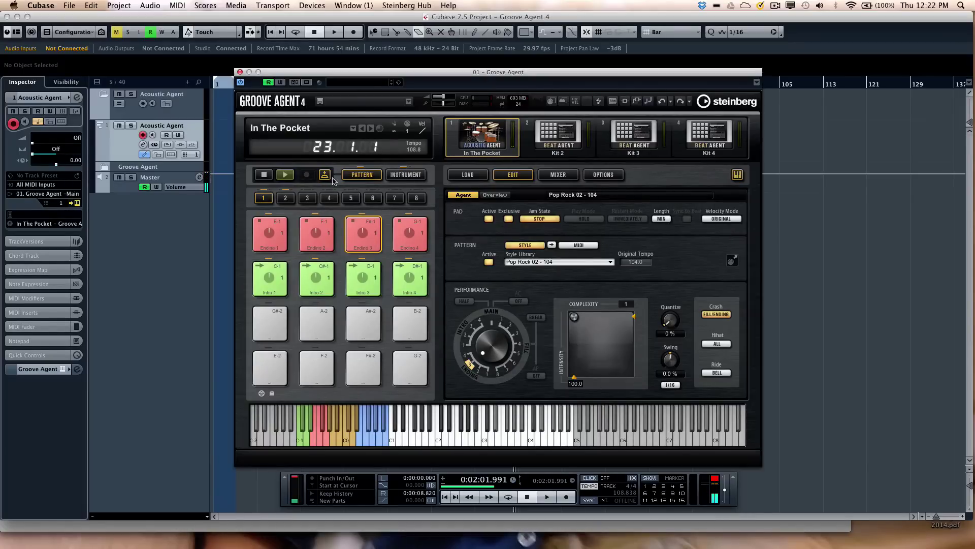
Step: Exit Jam mode, rewind to the project start and record the groove as a 12-bar MIDI part
left_click(264, 175)
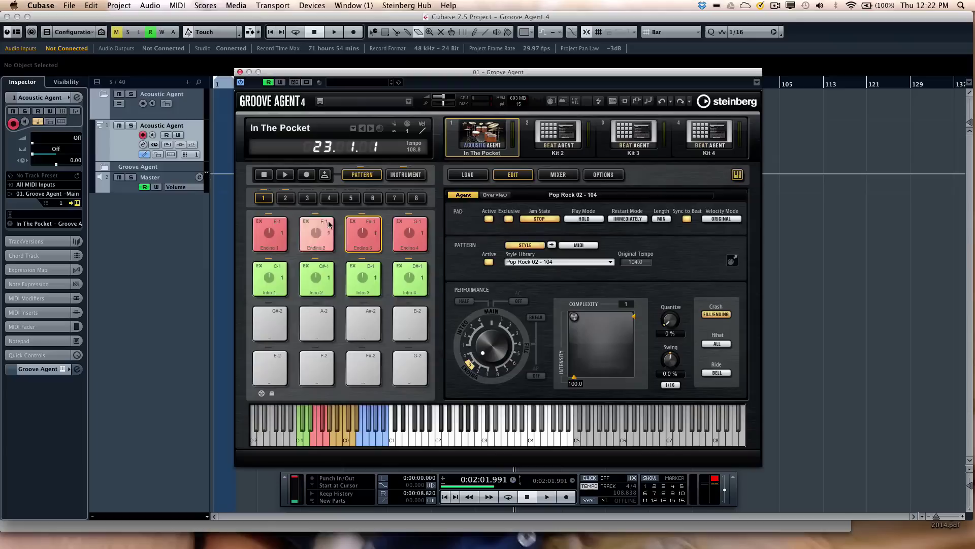
left_click(286, 199)
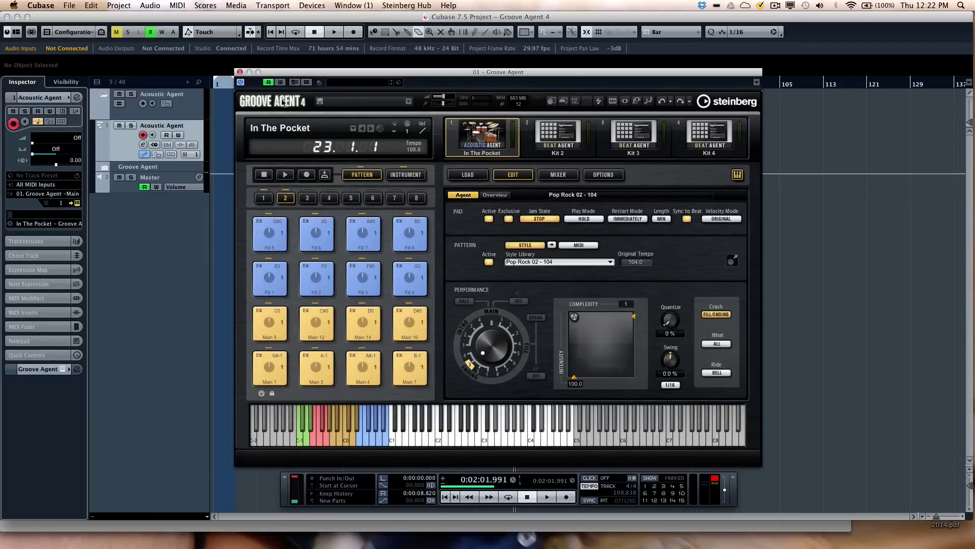
left_click_drag(315, 75, 423, 79)
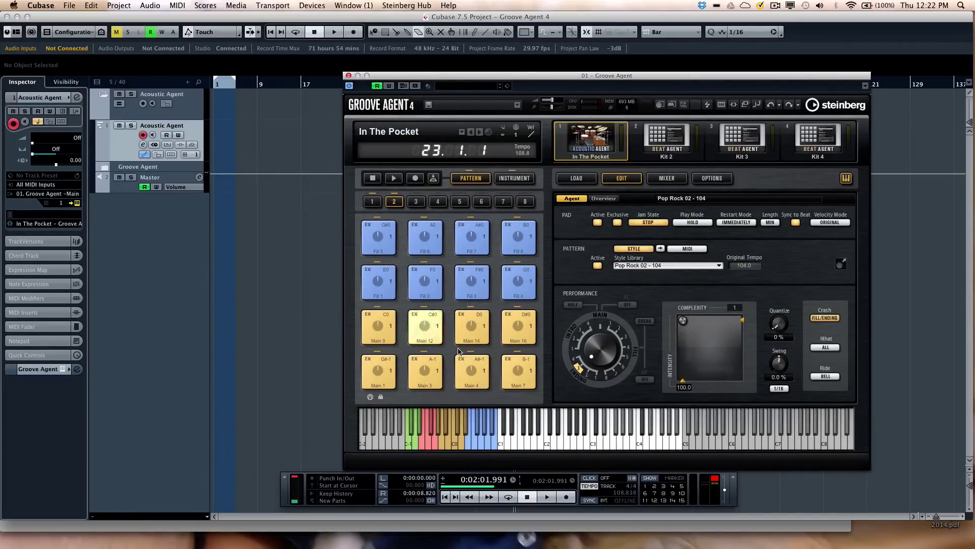
left_click(449, 498)
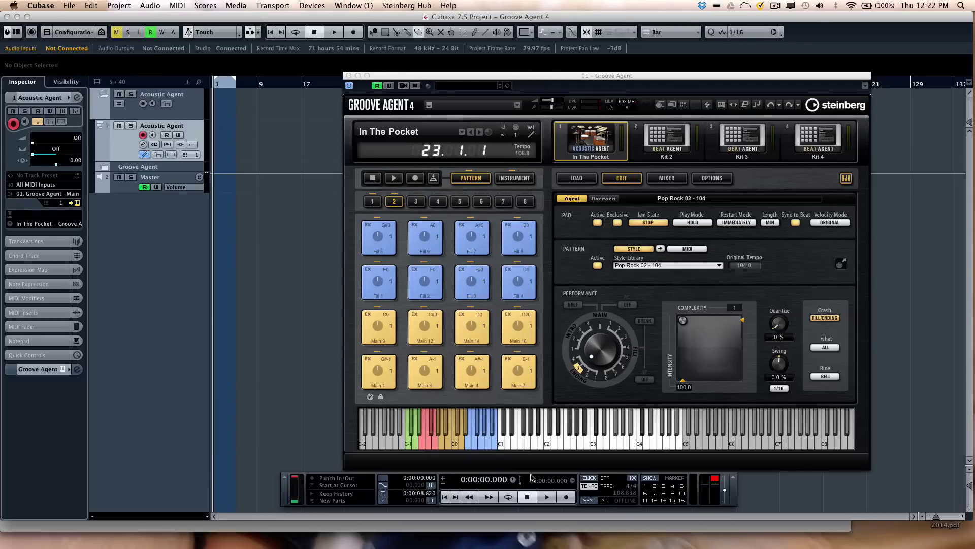
left_click(567, 498)
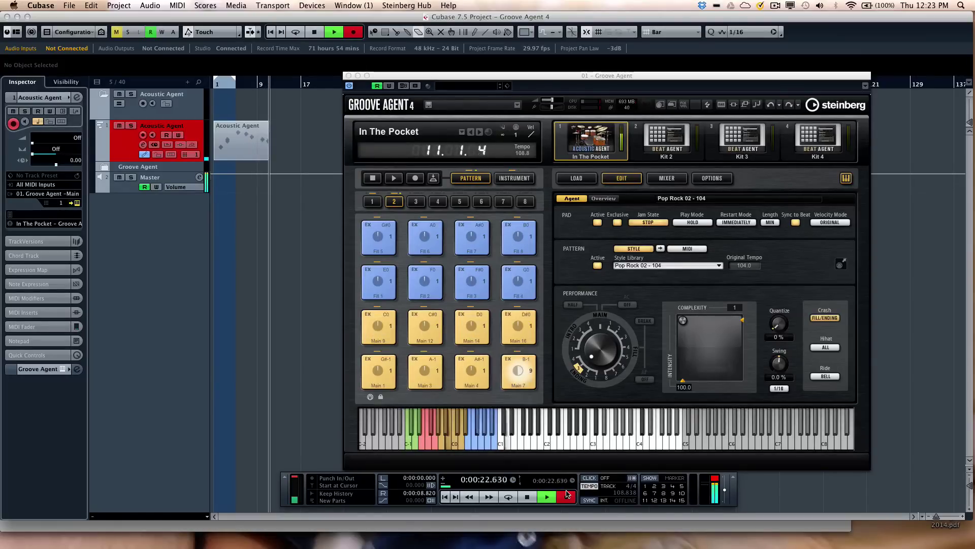
key("space")
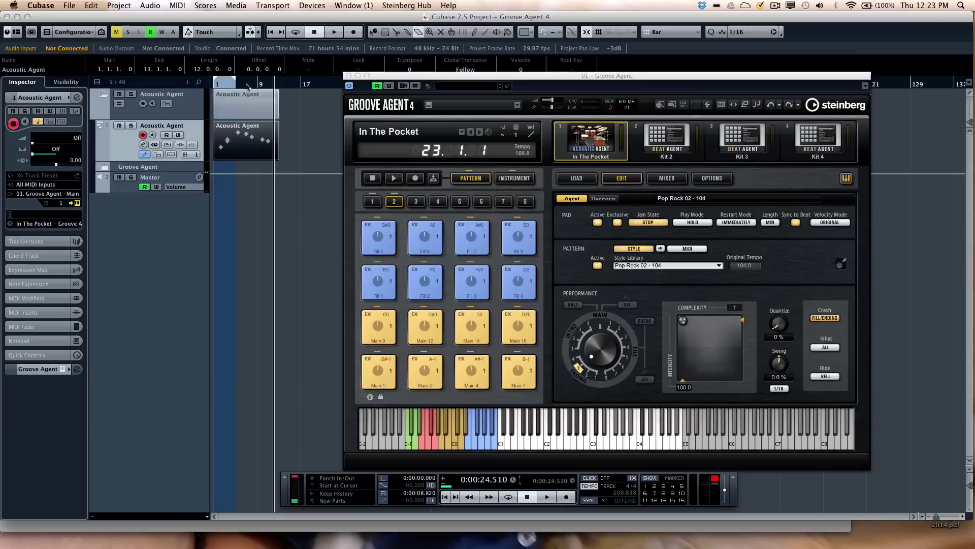
Step: Delete the recorded Acoustic Agent parts and load the Funky Booty - Styles - 081 pattern group
left_click(242, 134)
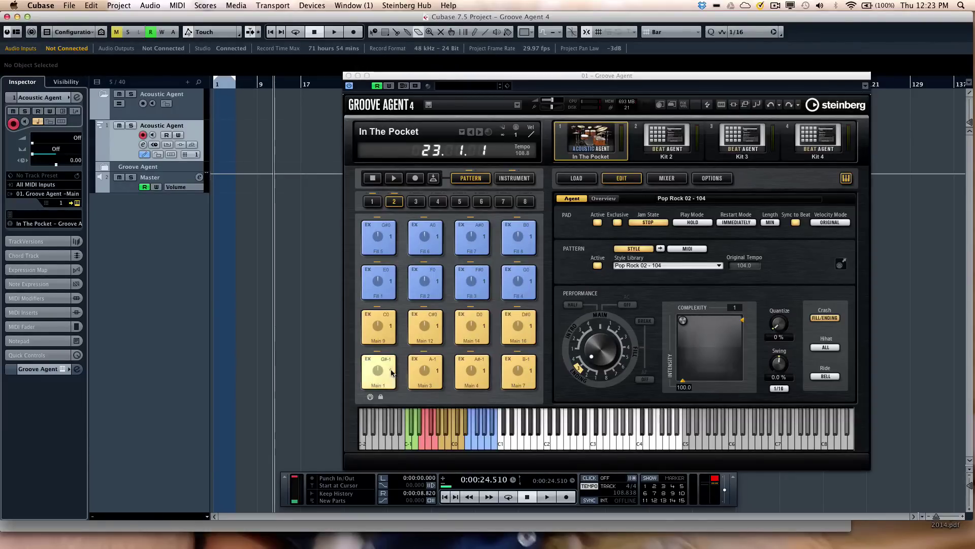
right_click(595, 143)
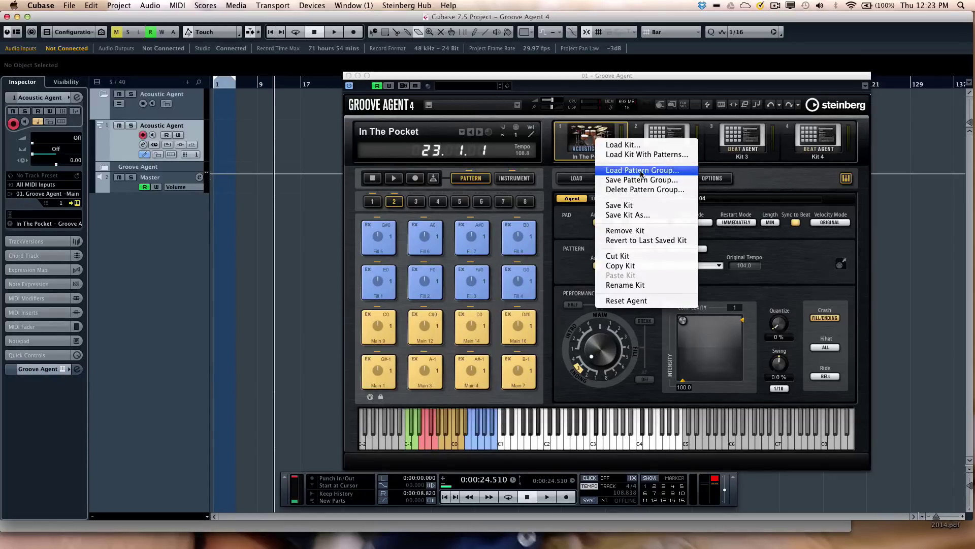
left_click(602, 169)
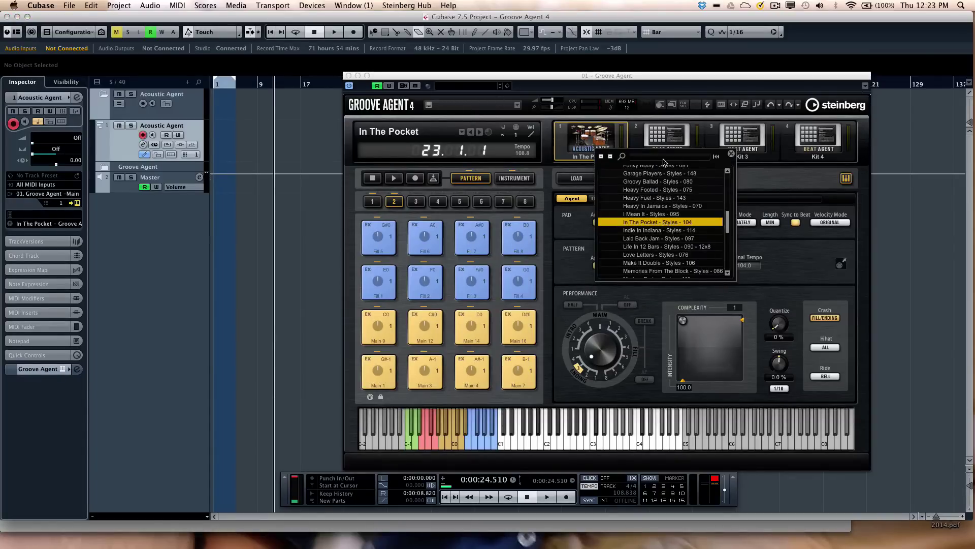
scroll(657, 205, "up", 5)
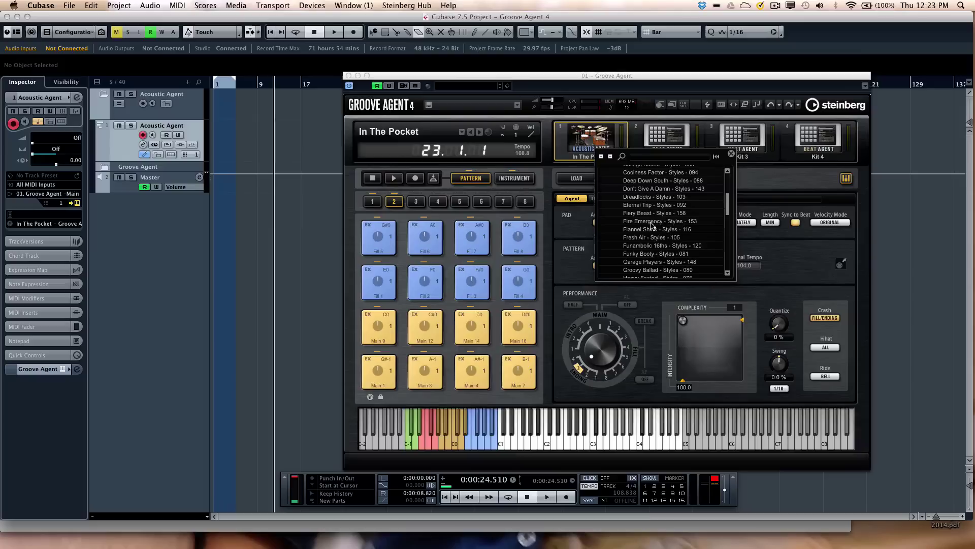
double_click(643, 254)
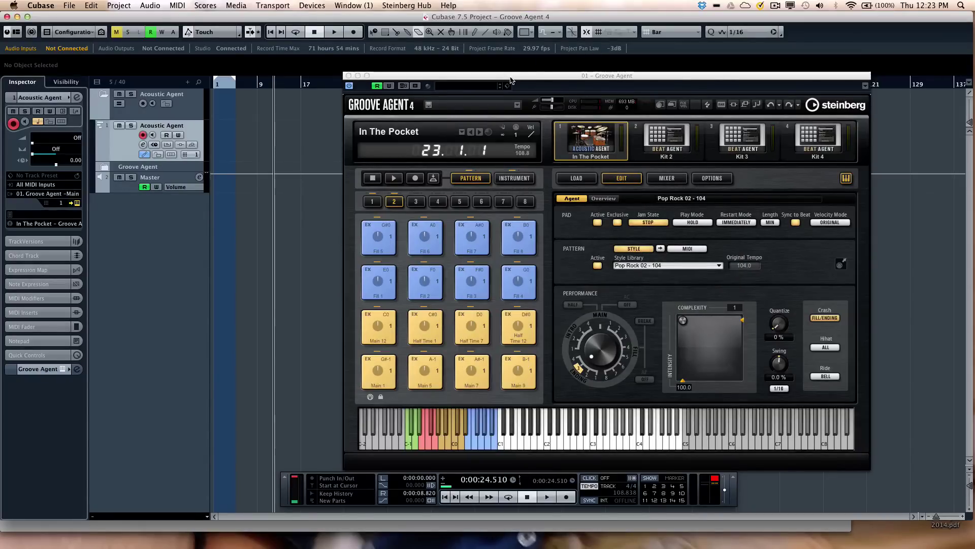
left_click_drag(513, 77, 436, 68)
Step: Start the Funk 01 - 081 Main 1 pattern playing and turn the performance knob toward Fill
left_click(306, 362)
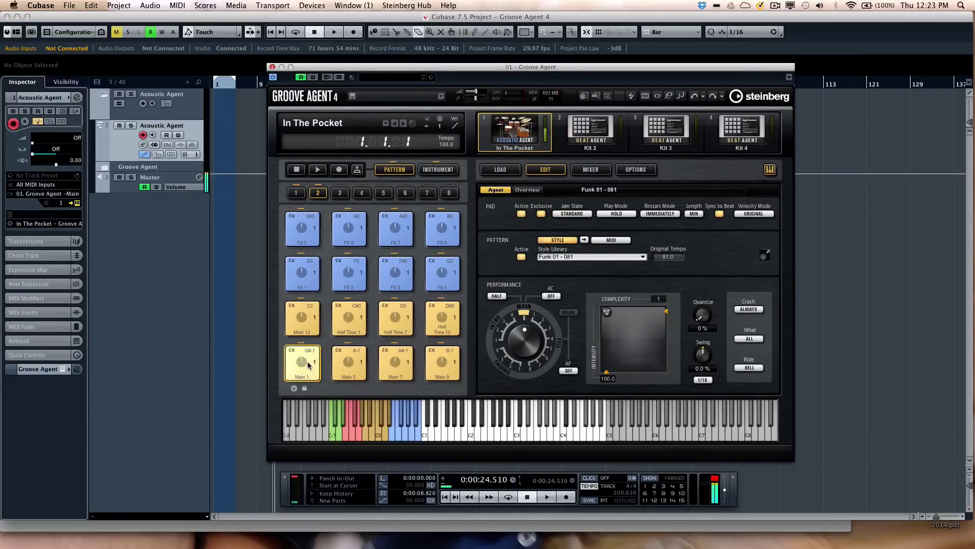
left_click(318, 170)
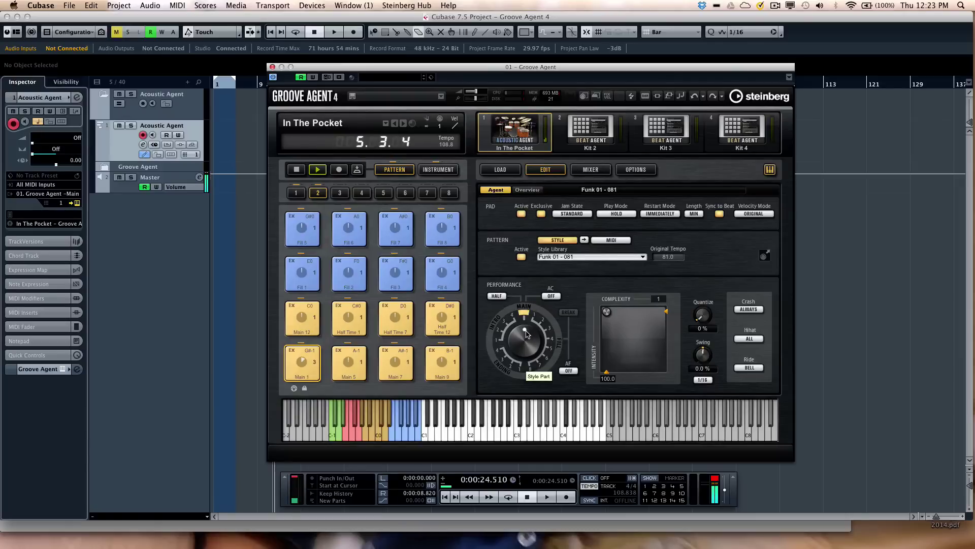
left_click(554, 338)
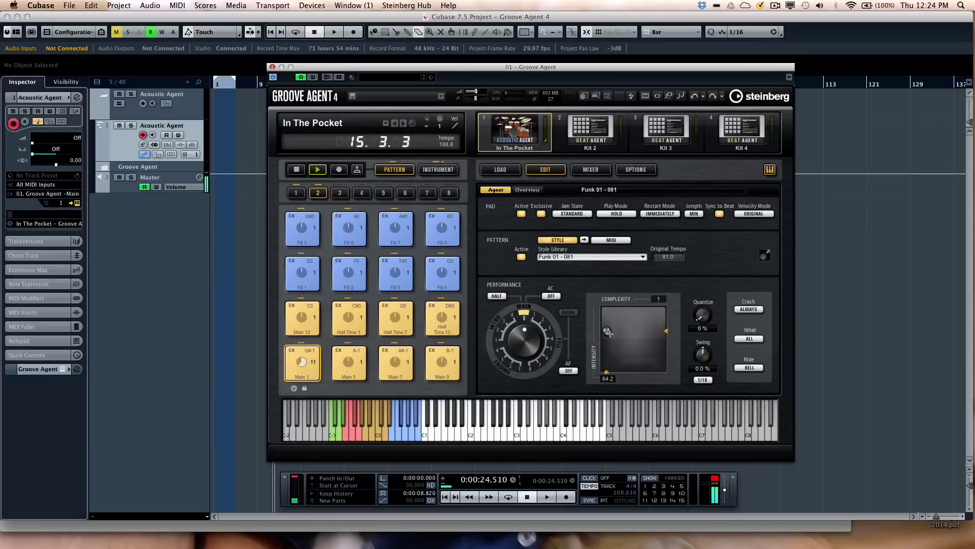
Step: Drag the Complexity/Intensity puck until it reads Complexity 10 and Intensity 96.2
left_click_drag(609, 333, 650, 320)
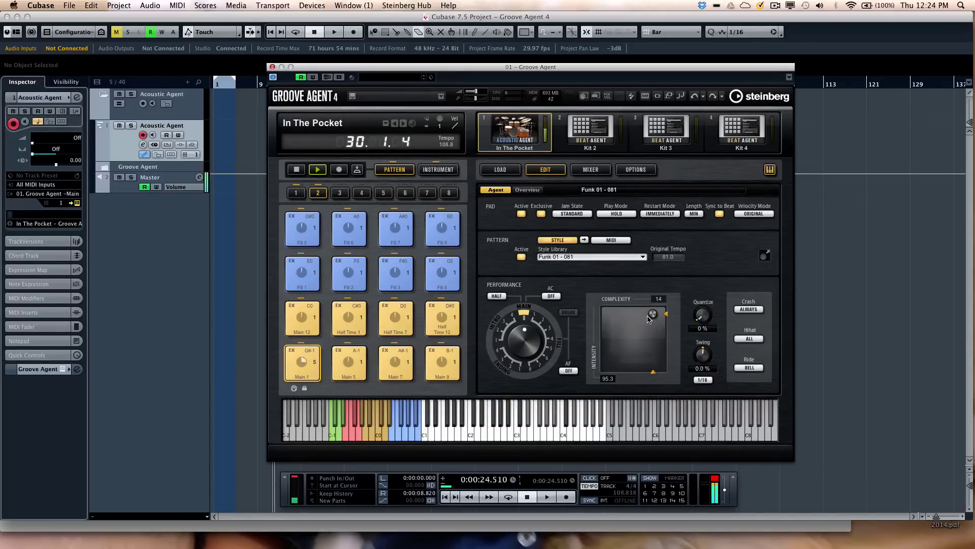
left_click_drag(654, 316, 640, 314)
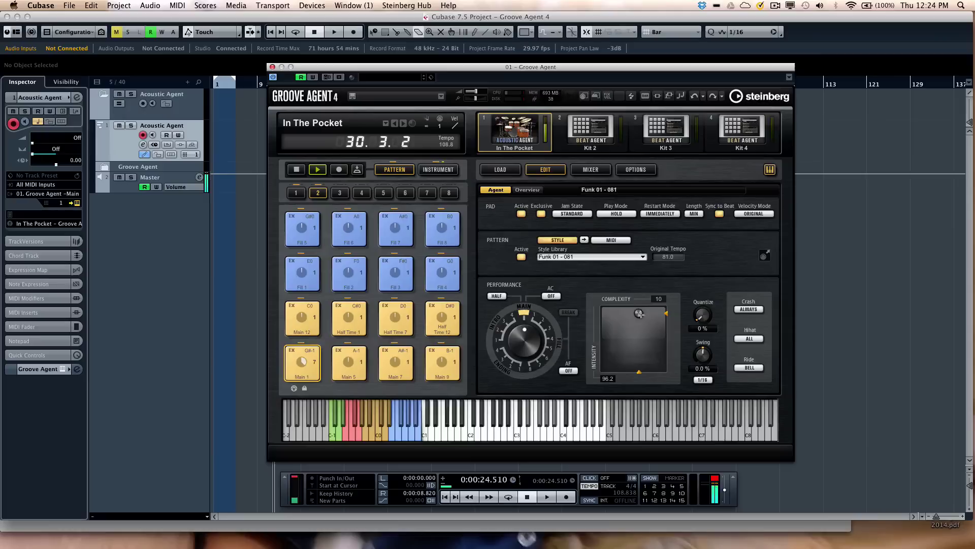
Step: Set both the Complexity and Intensity sliders to Learn CC for MIDI controller control
right_click(640, 374)
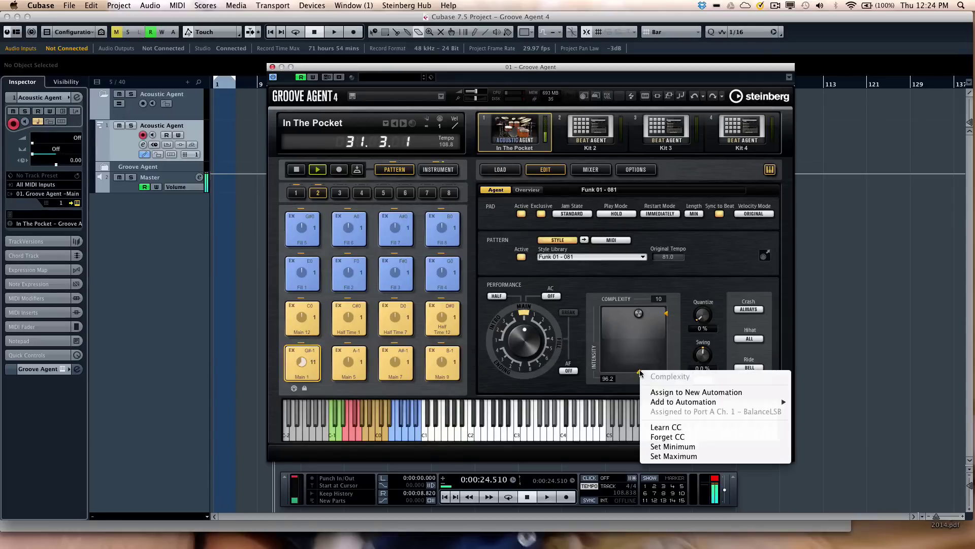
left_click(691, 427)
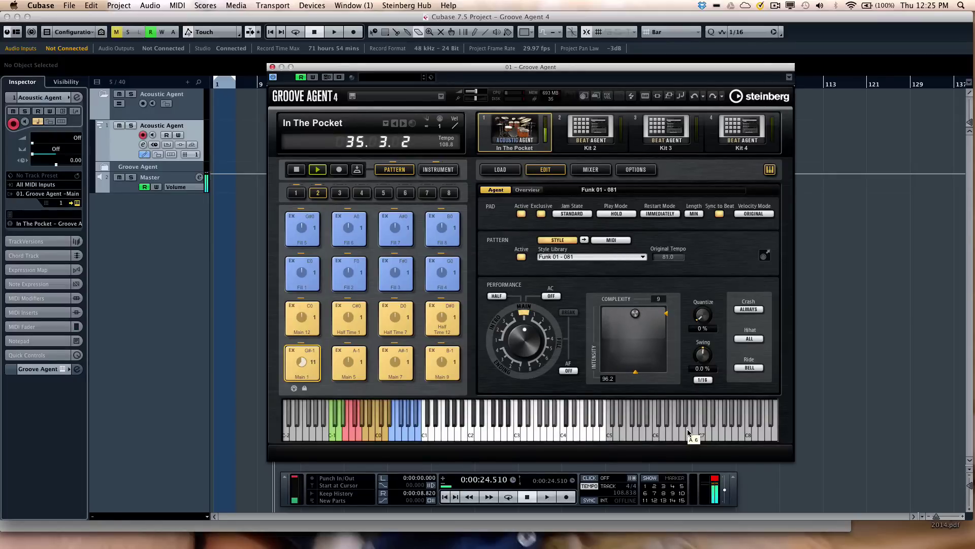
right_click(664, 313)
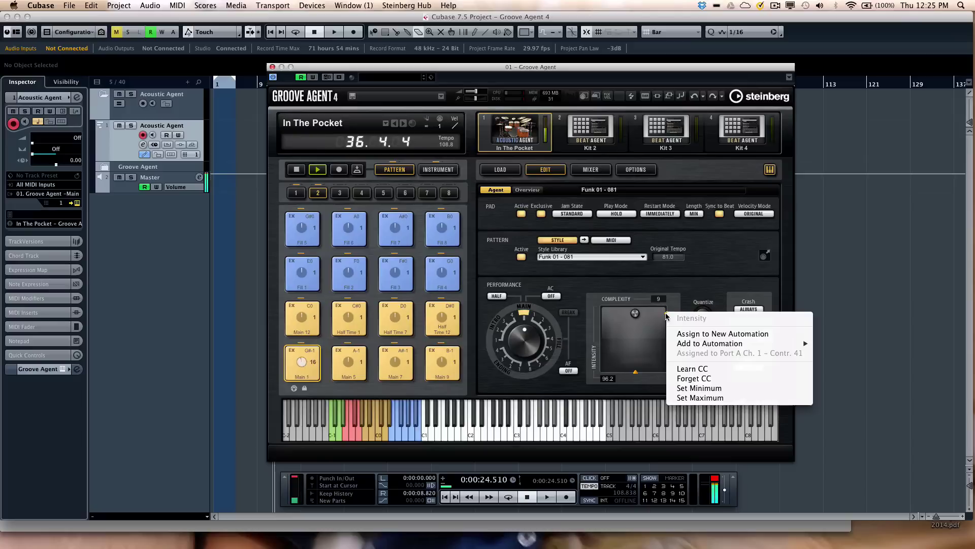
left_click(695, 369)
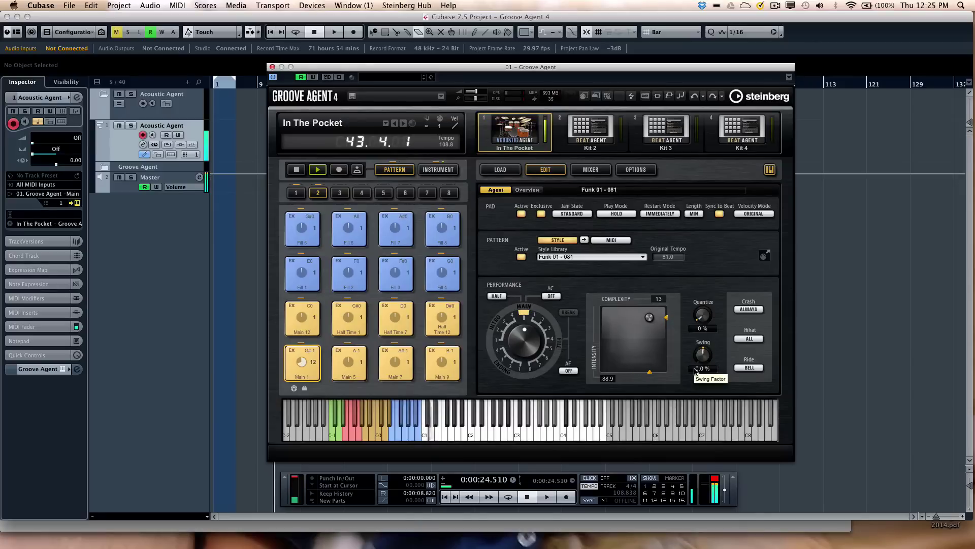
Step: Start playback, assign Complexity to new automation, and show the Main 1.Complexity automation track
key("space")
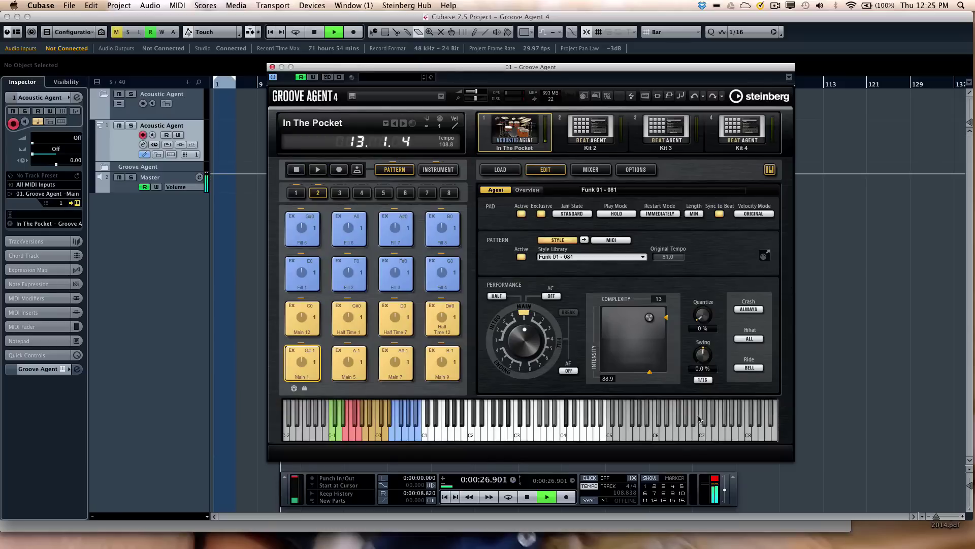
right_click(652, 376)
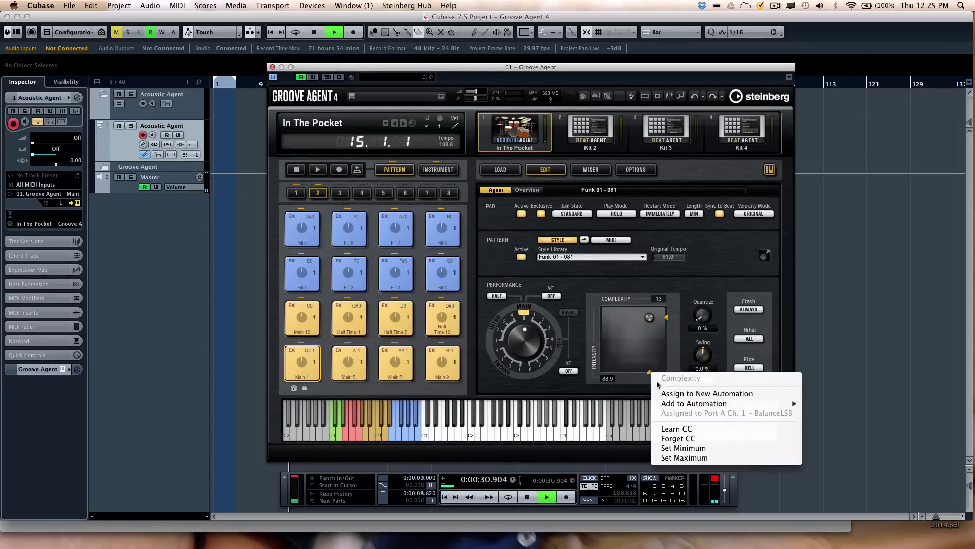
left_click(669, 393)
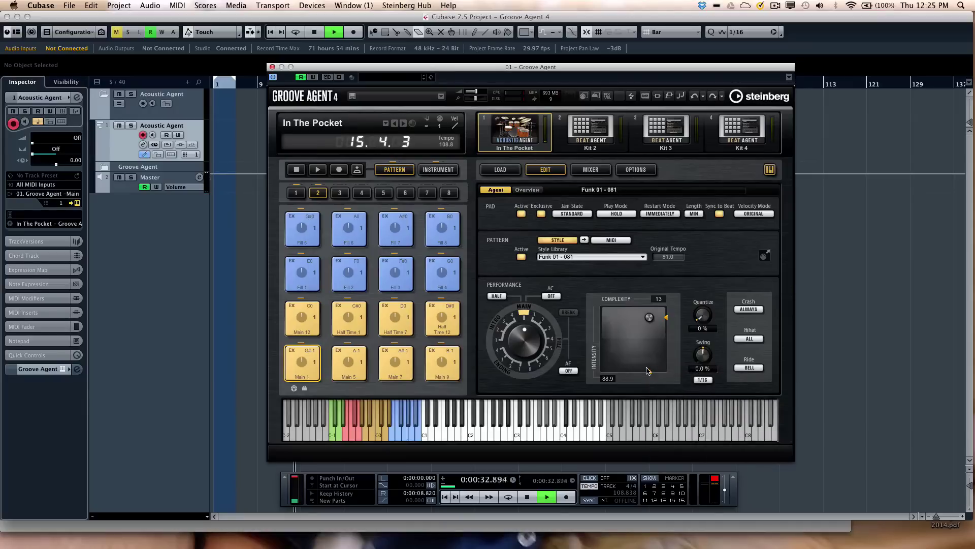
right_click(650, 374)
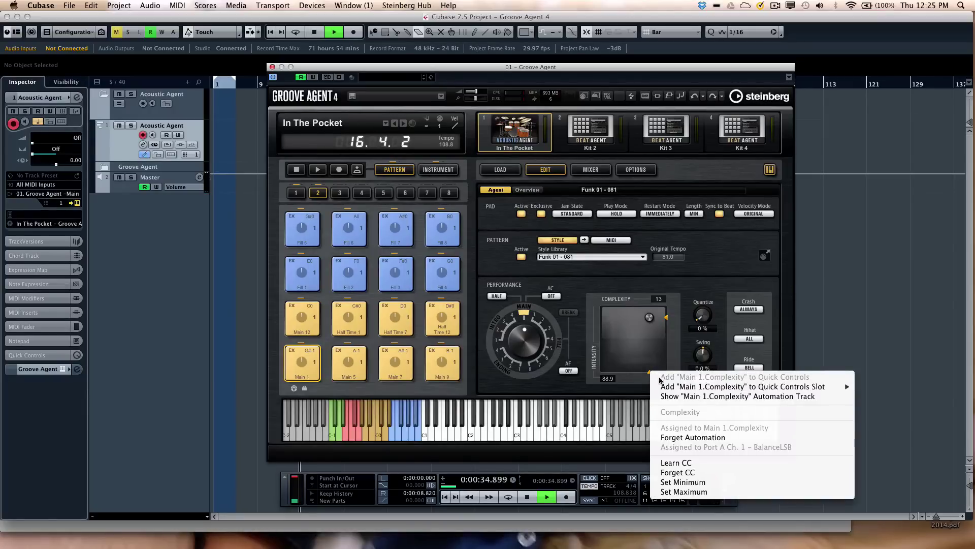
left_click(665, 396)
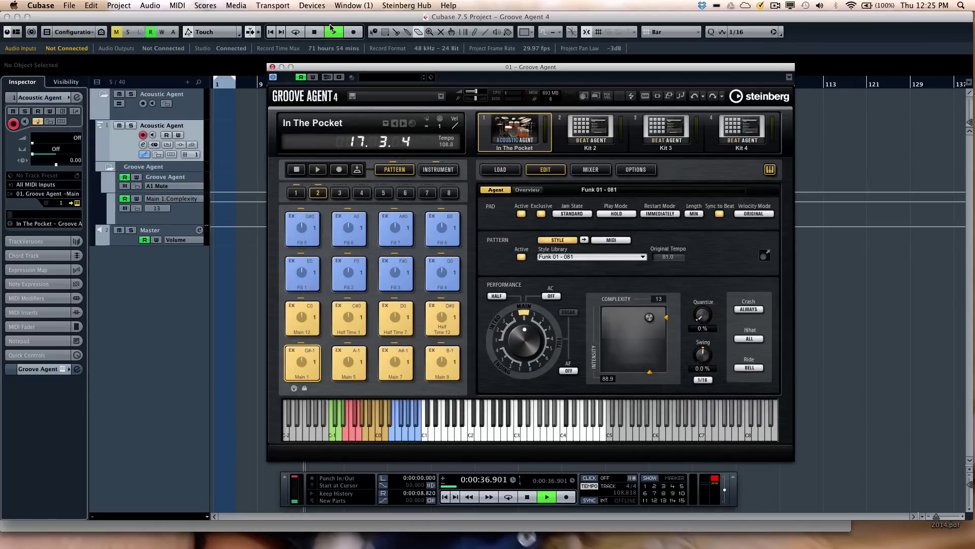
Step: Move the plugin window aside, return the playhead to bar 1, and restart the pattern
left_click_drag(314, 64, 413, 64)
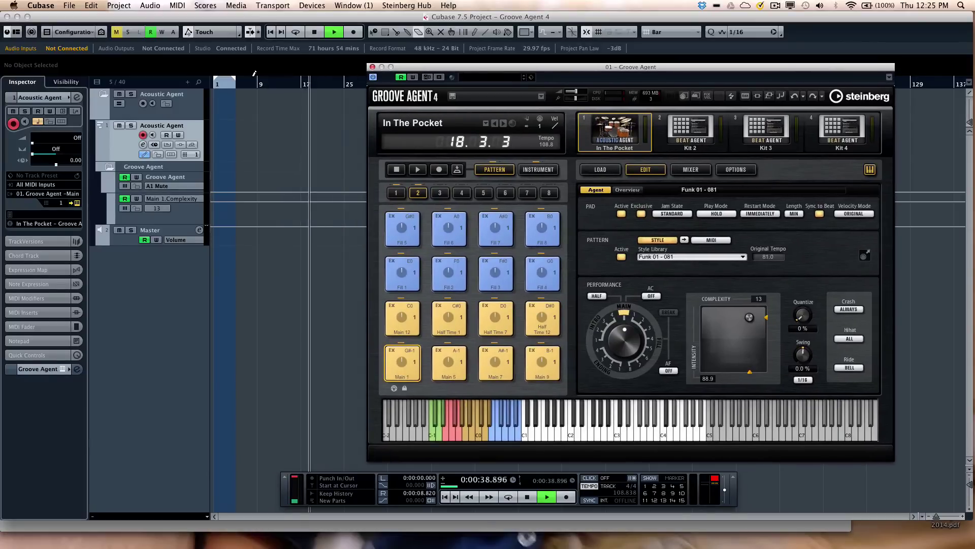
left_click(216, 84)
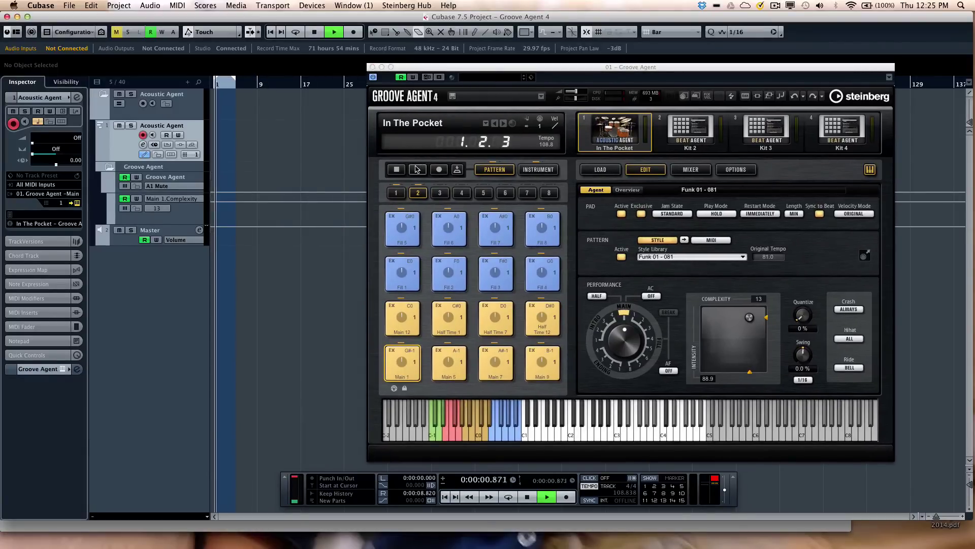
left_click(414, 169)
Step: With the Draw tool, paint the Complexity curve stepping down around bar 8, then stop playback
right_click(256, 210)
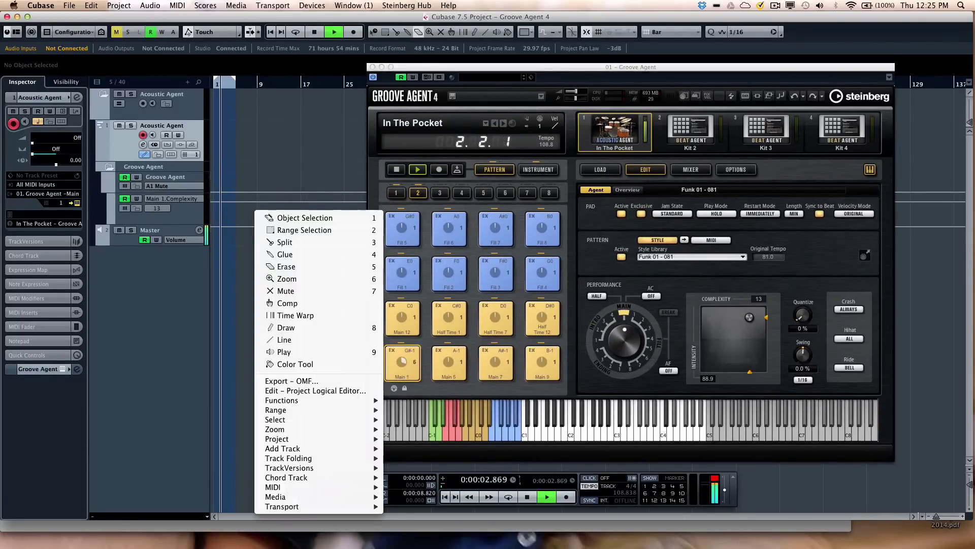
left_click(286, 327)
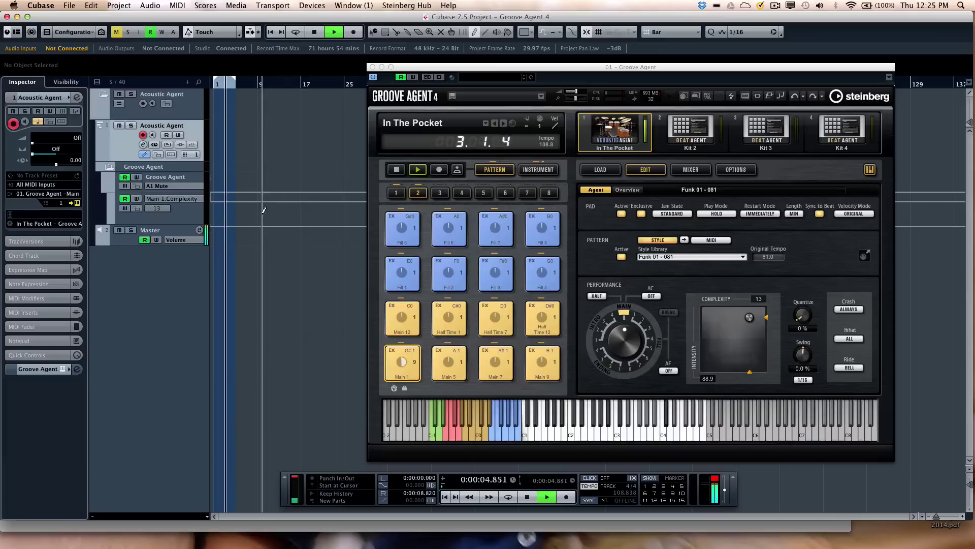
left_click(263, 209)
left_click_drag(263, 208, 261, 201)
left_click(253, 202)
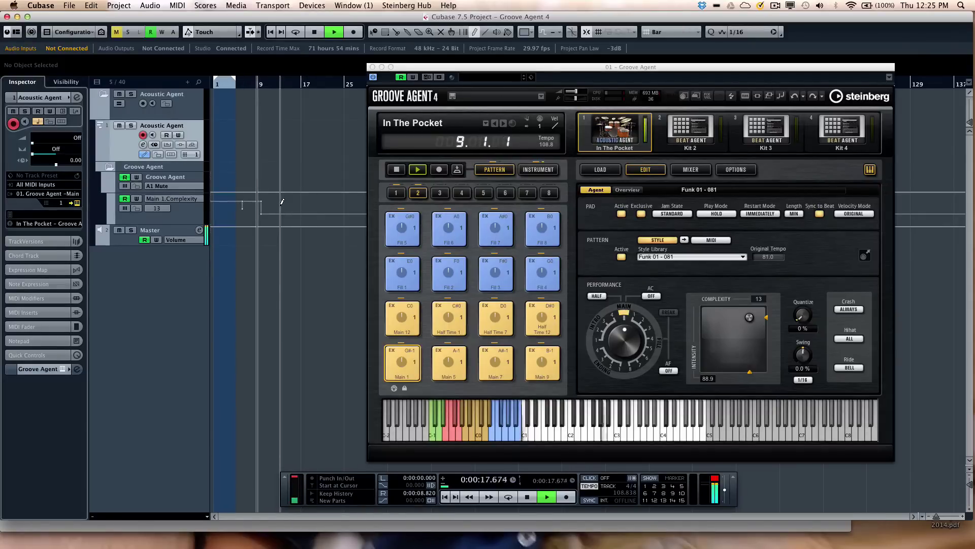
mouse_move(272, 203)
left_mouse_down()
mouse_move(305, 208)
mouse_move(294, 239)
left_mouse_up()
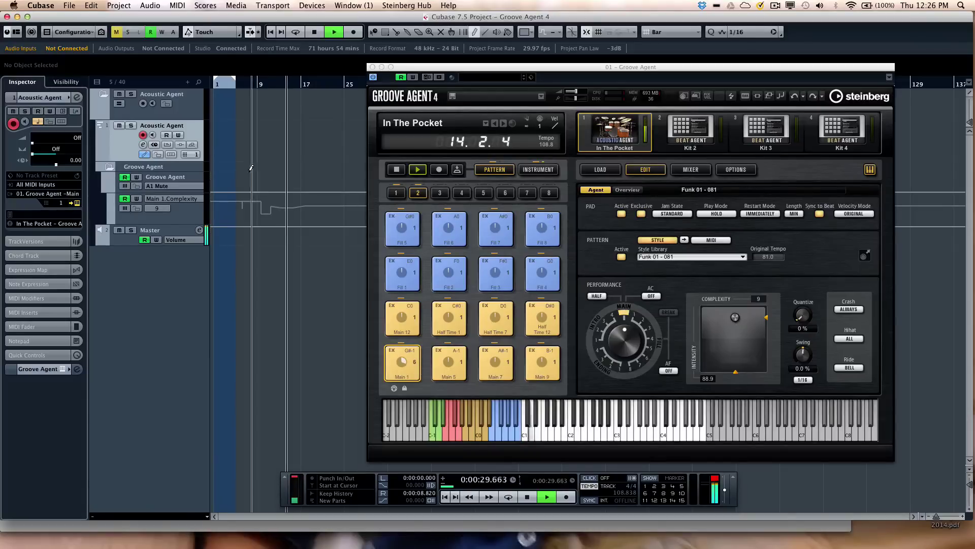
key("space")
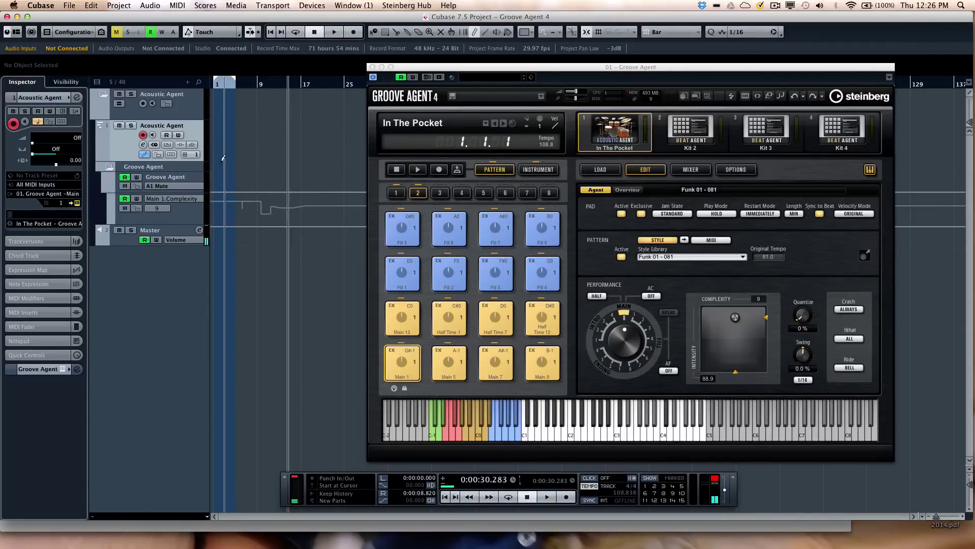
Step: Disable automation read on the Groove Agent track, collapse its folder, and set AC to 1
left_click(124, 178)
left_click(111, 167)
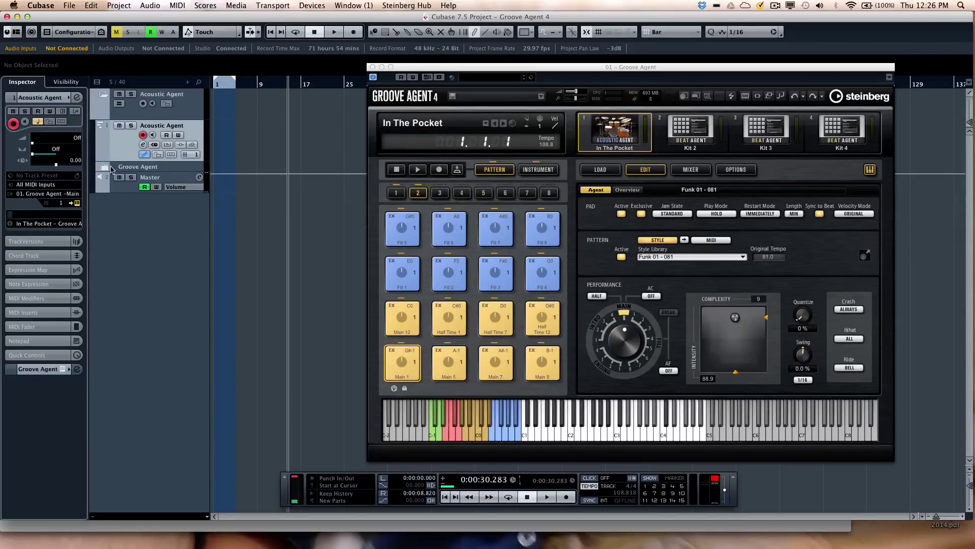
left_click_drag(682, 67, 550, 61)
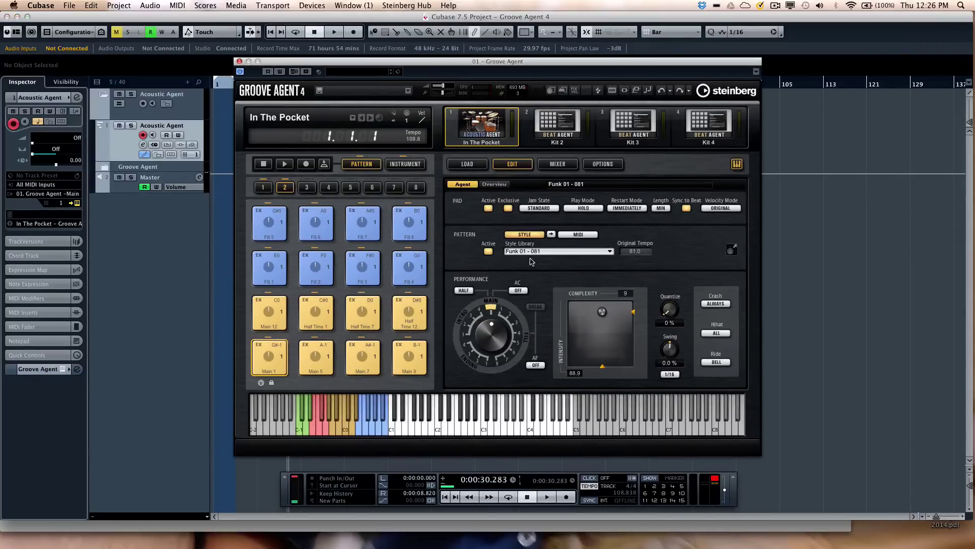
left_click(519, 291)
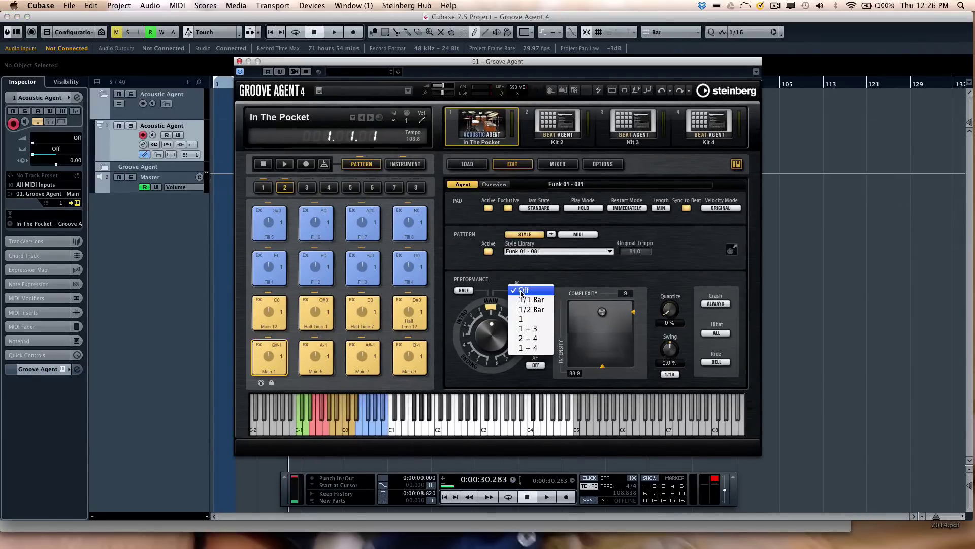
left_click(528, 318)
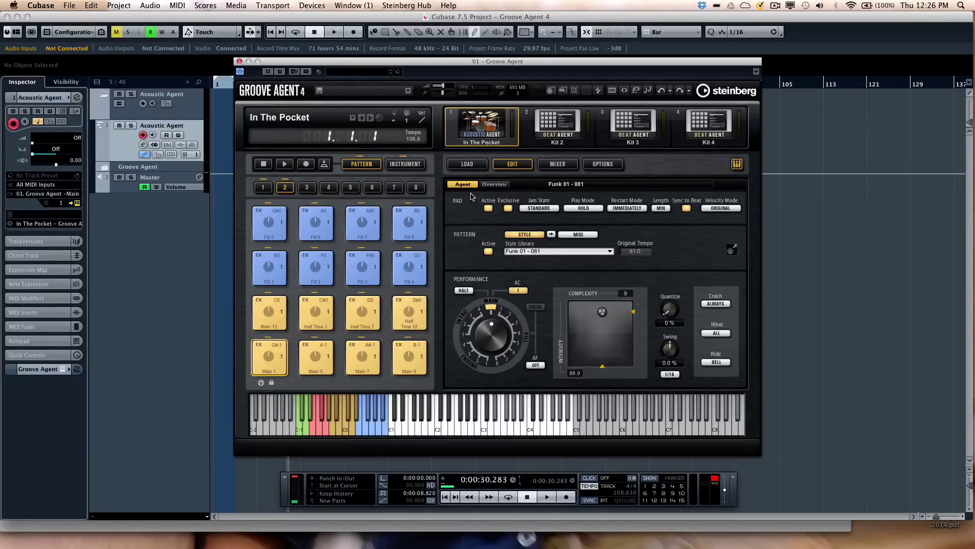
Step: Restart the pattern and switch AC to 1/1 Bar
left_click(284, 164)
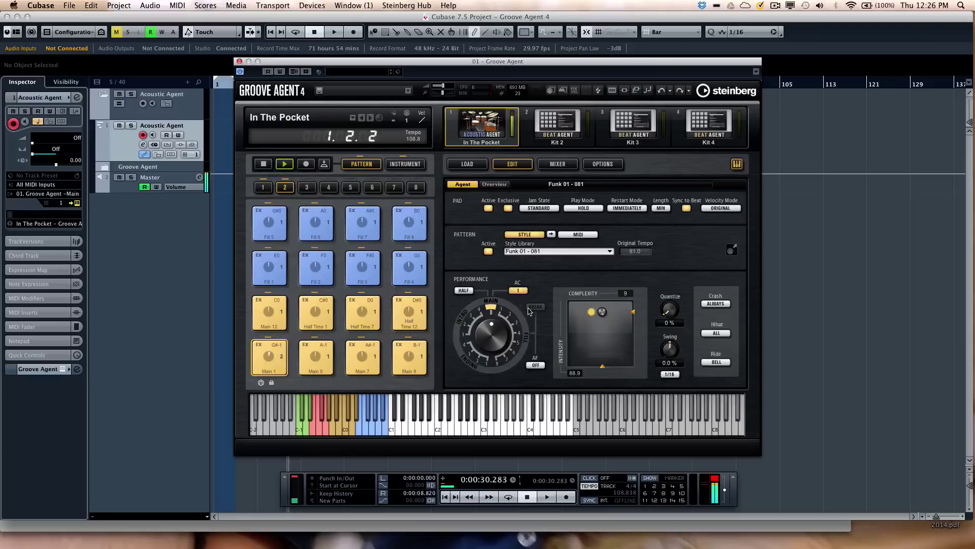
left_click(518, 290)
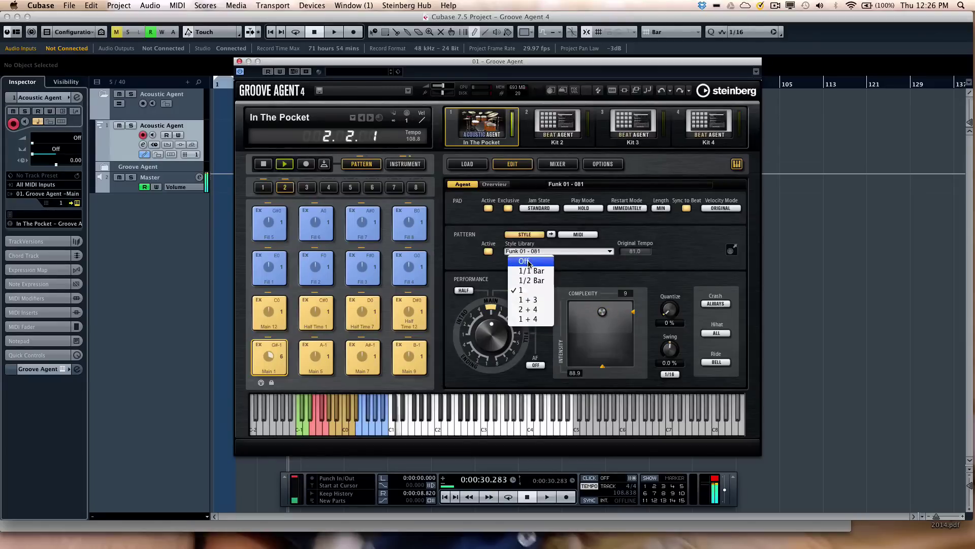
left_click(531, 270)
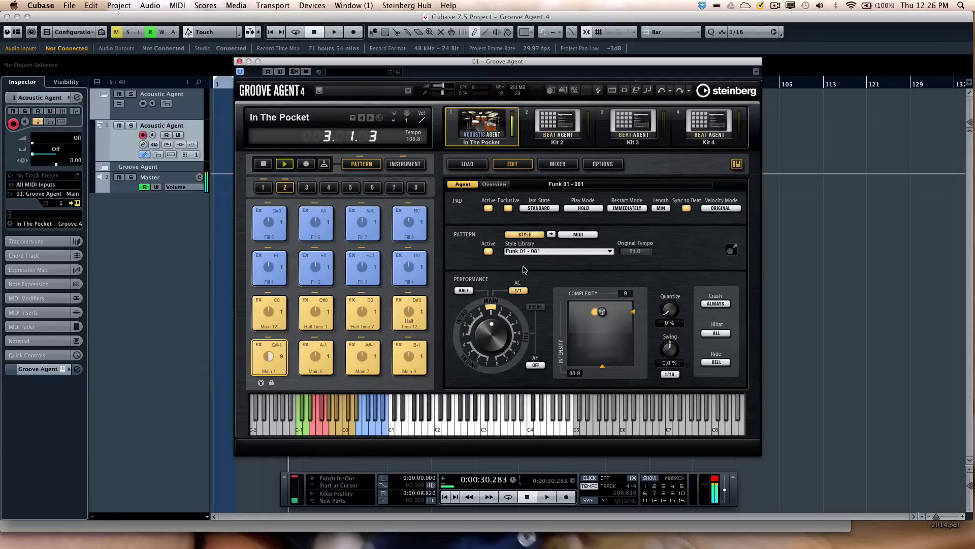
left_click(520, 291)
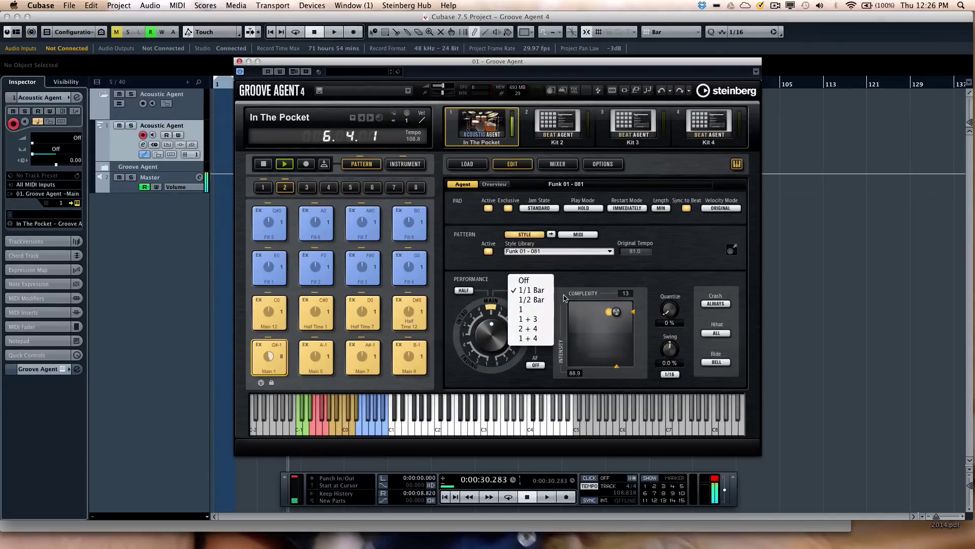
left_click(591, 308)
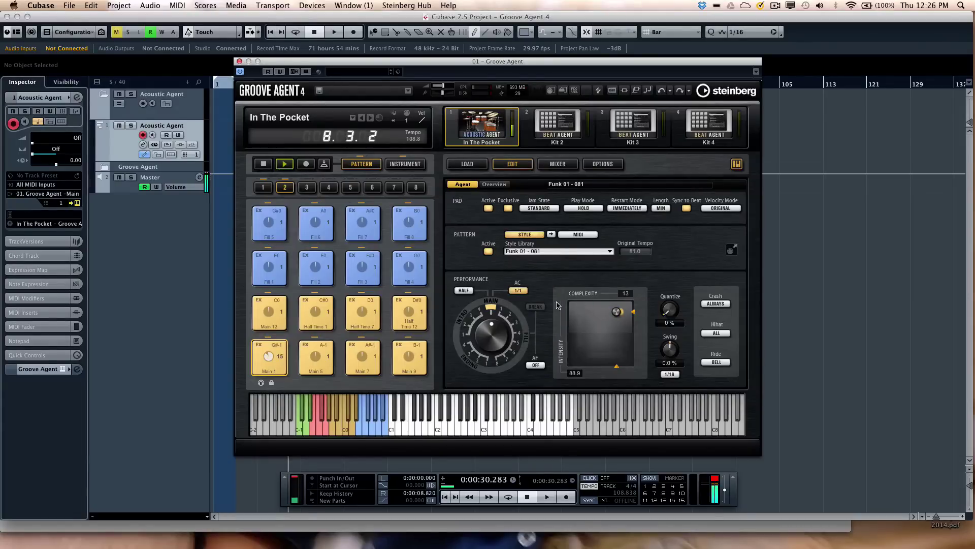
Step: Turn AC off and move the puck to Complexity 10, Intensity 95.3
left_click(525, 296)
left_click(522, 280)
left_click_drag(617, 311, 607, 308)
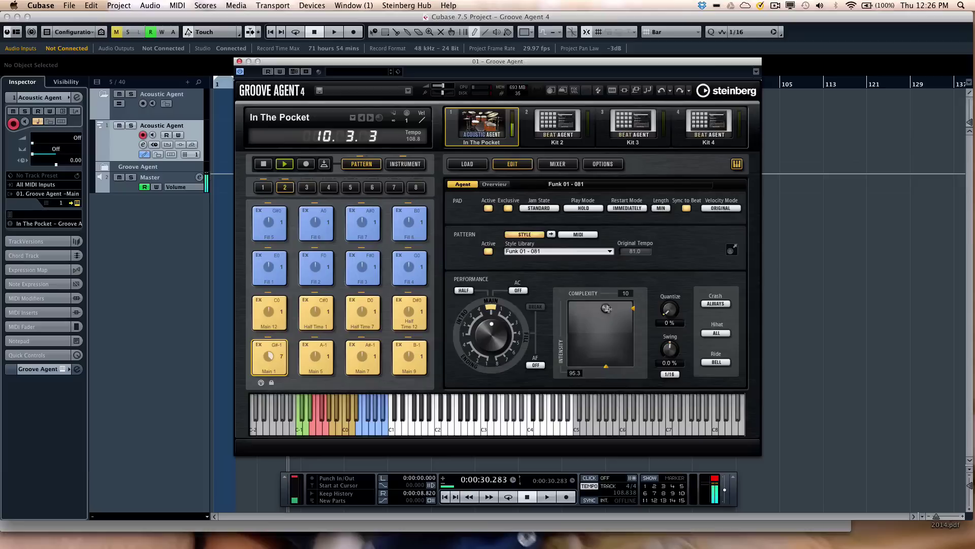
Step: Set AC to 1/1 Bar and auto-fill to every 4 bars, queue the Ending part, and enable Break
left_click(464, 290)
left_click(518, 291)
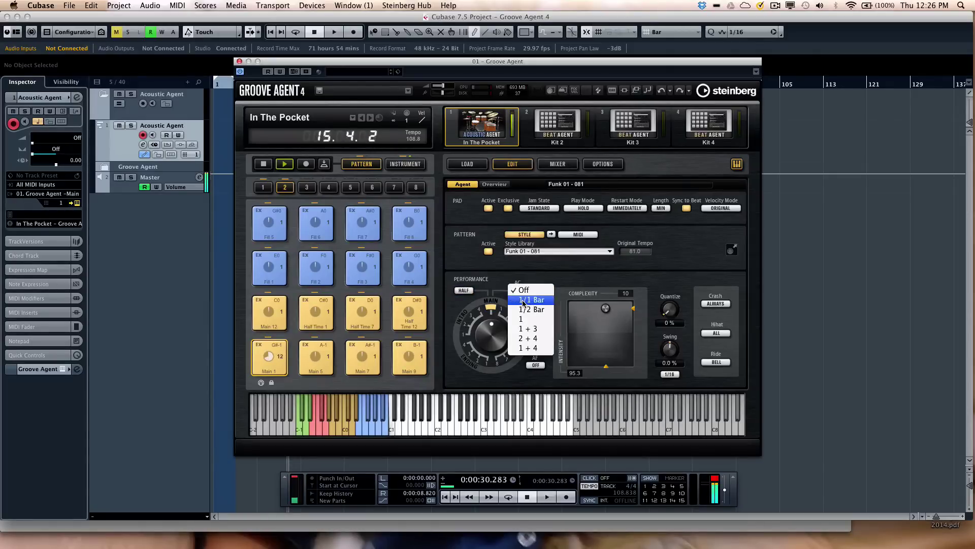
left_click(523, 301)
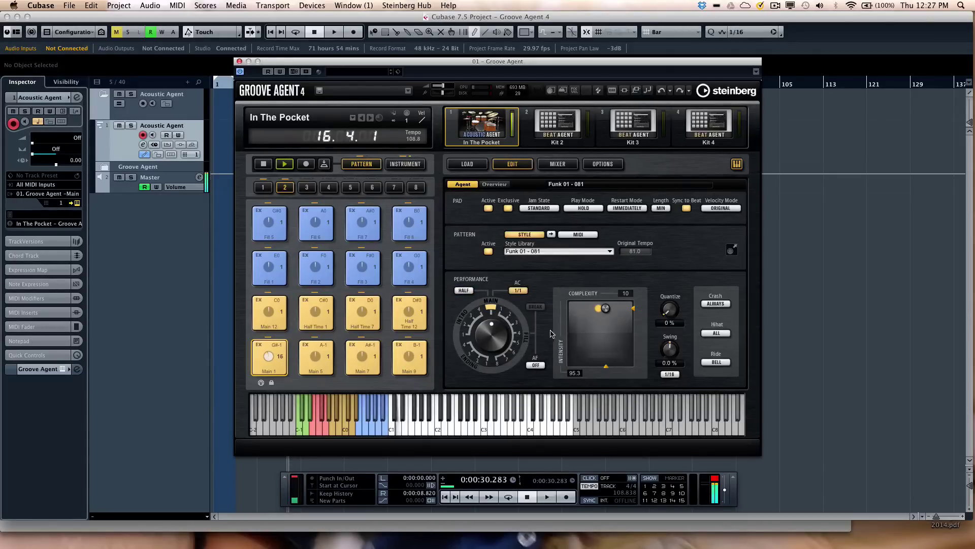
left_click(537, 365)
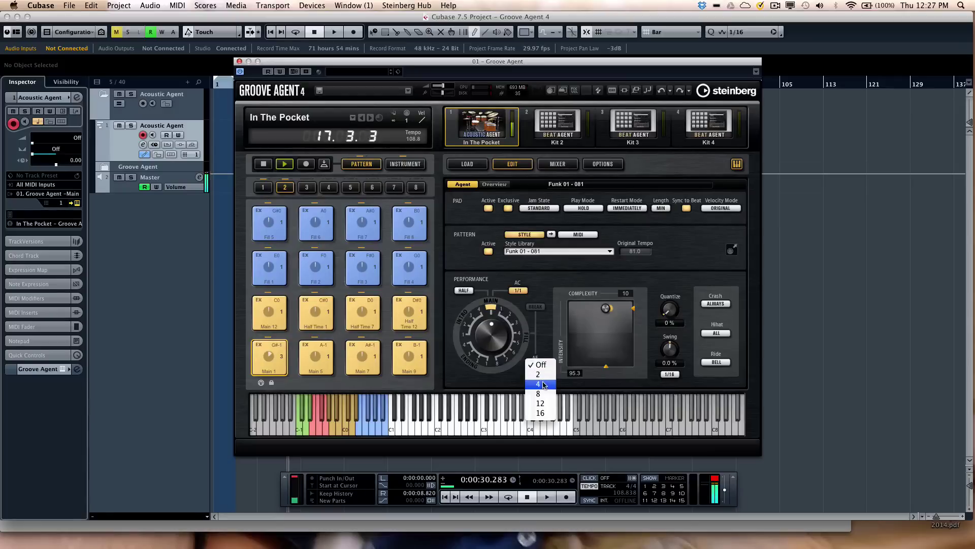
left_click(543, 384)
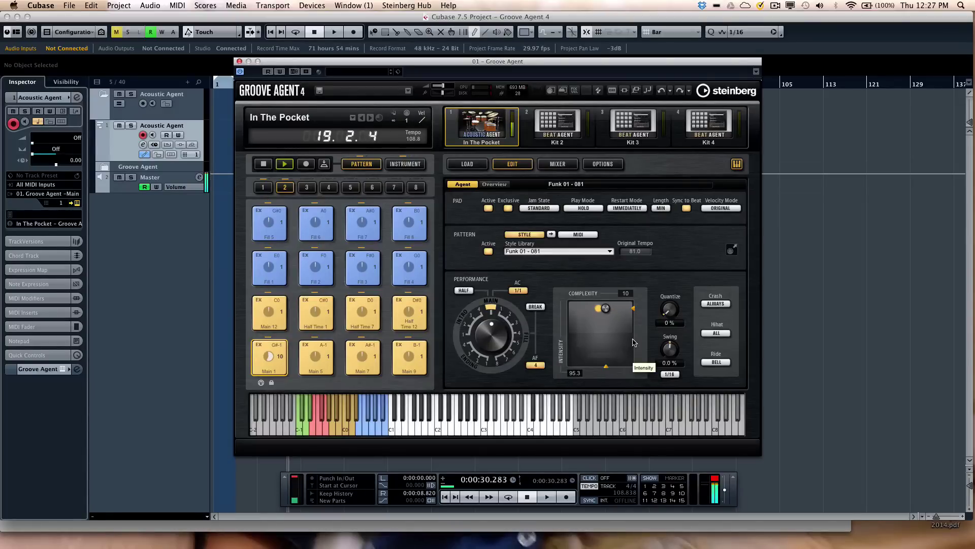
left_click(506, 359)
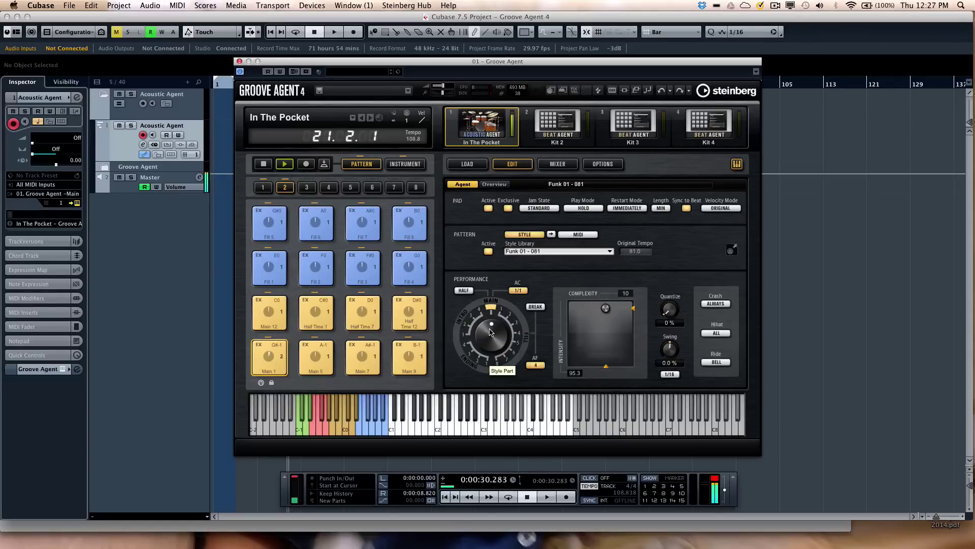
left_click(533, 309)
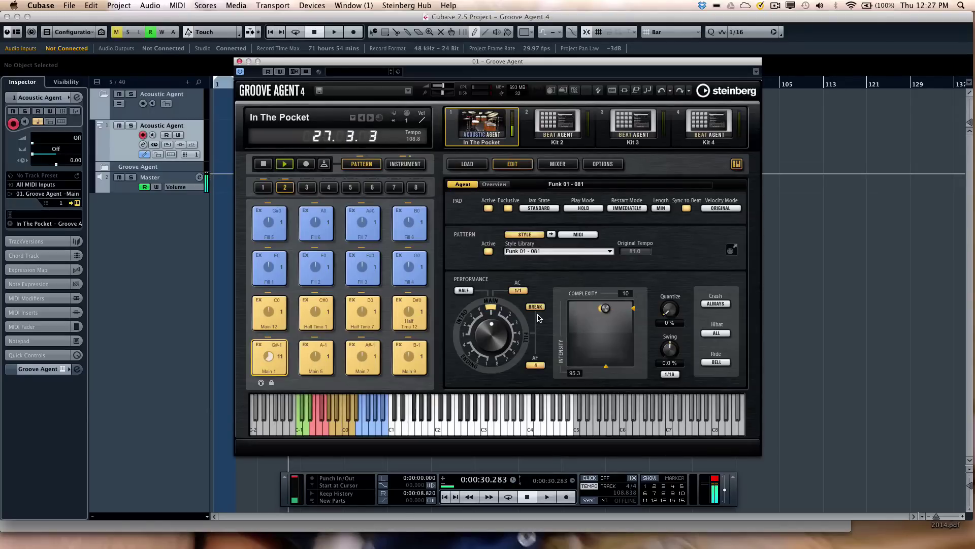
Step: Turn crash cymbals off, keep hi-hat on All, and switch the ride to No Bell
left_click(718, 304)
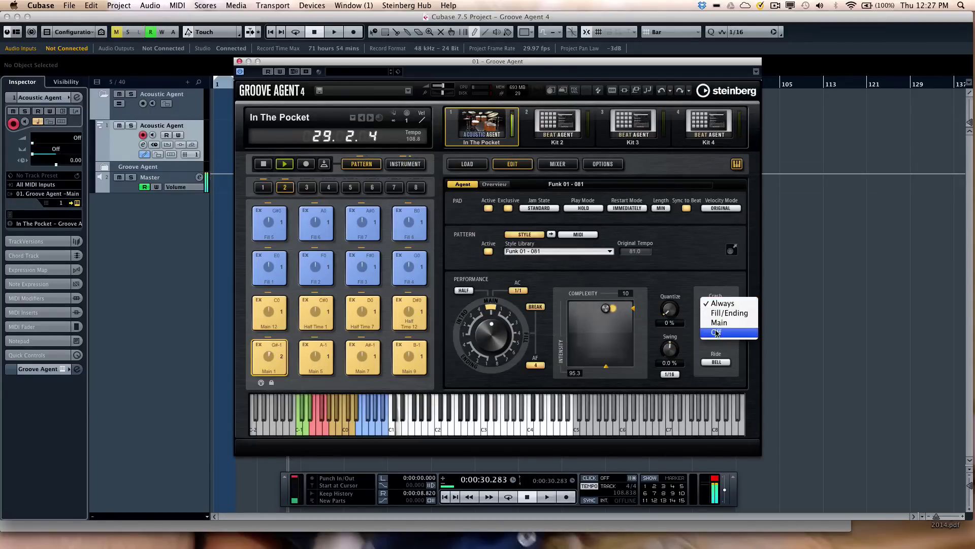
left_click(722, 331)
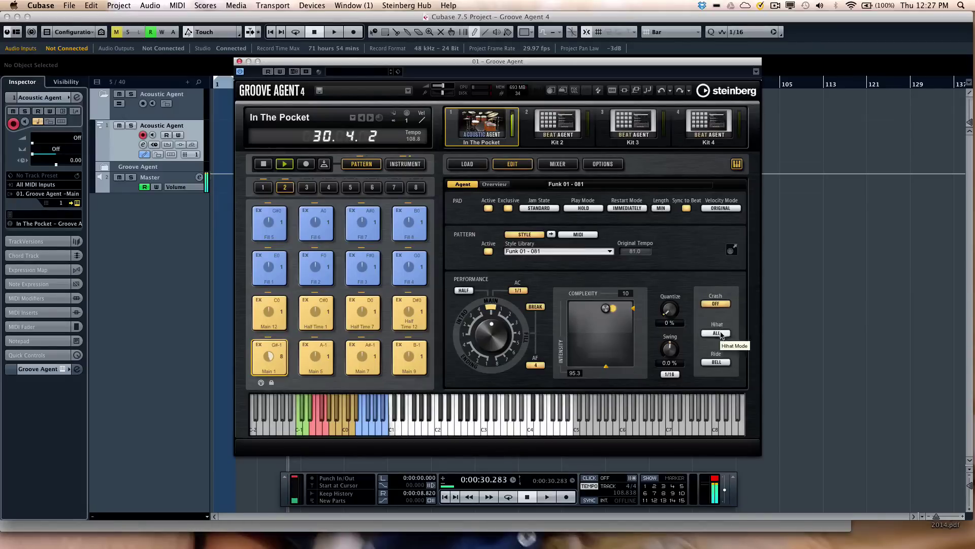
left_click(722, 331)
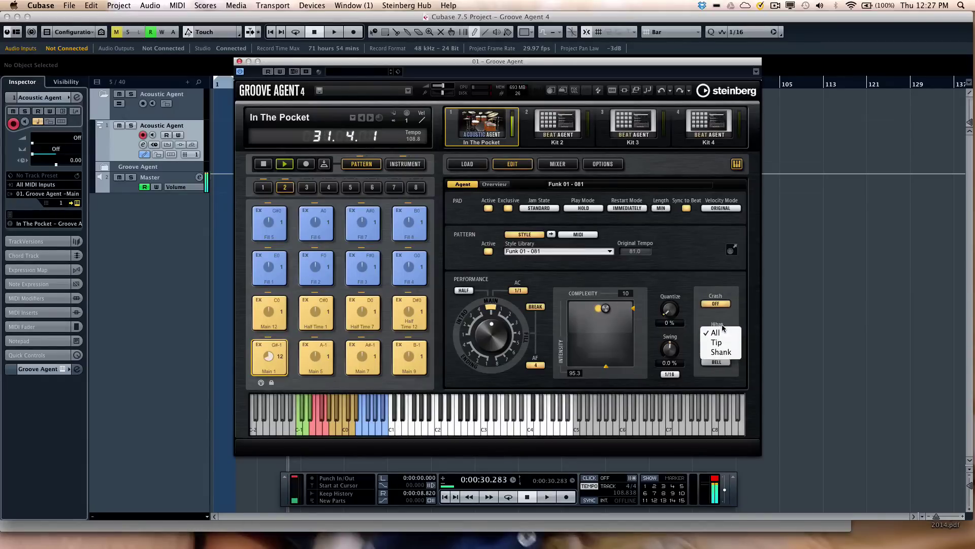
left_click(724, 330)
left_click(717, 362)
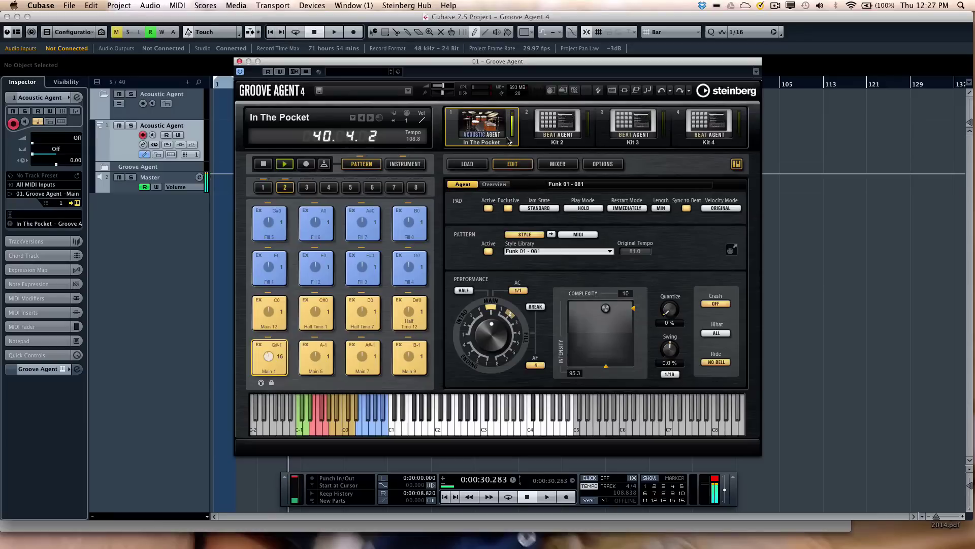
Step: Stop playback, move the plugin window aside, and select the Acoustic Agent part at bar 1 using Object Selection
left_click(269, 164)
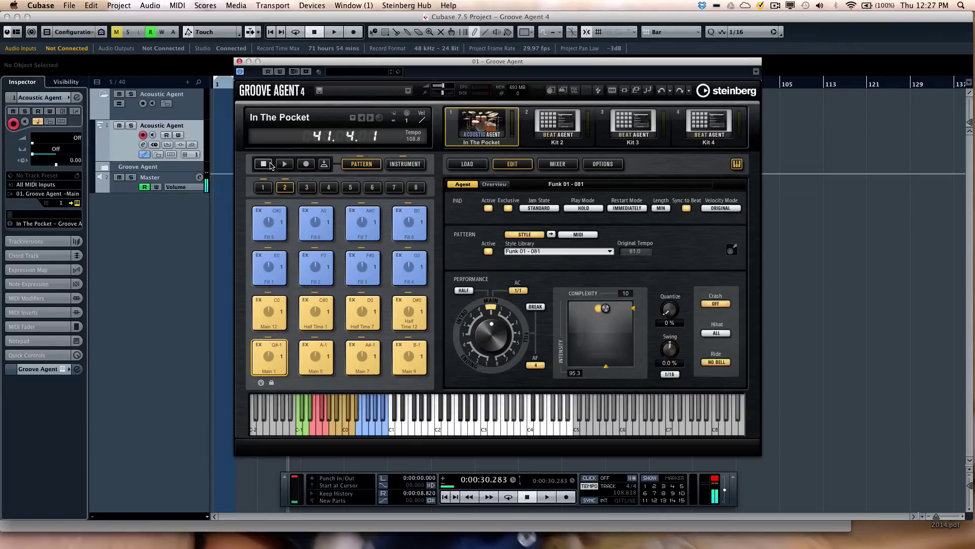
left_click_drag(328, 64, 466, 68)
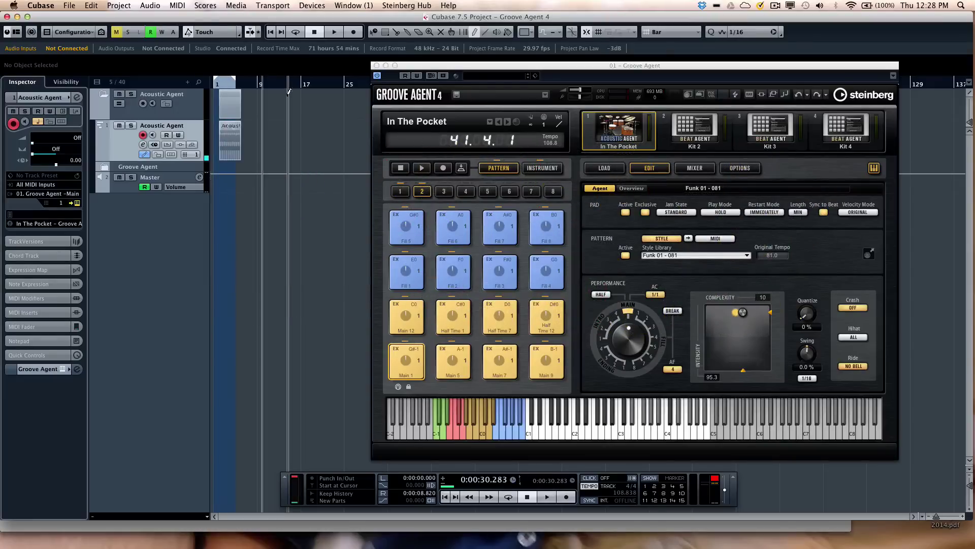
right_click(229, 124)
left_click(258, 135)
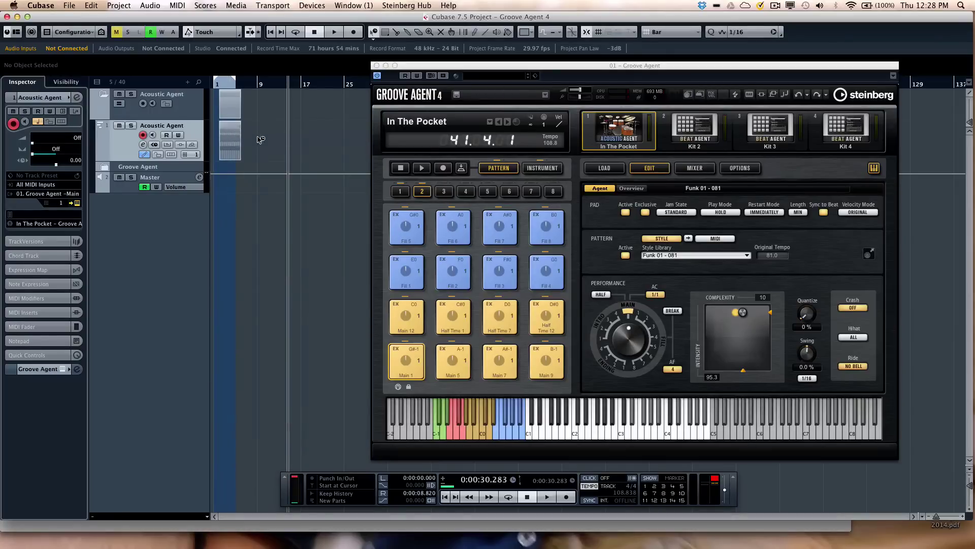
left_click(231, 142)
Step: Open the drum part in the Drum Editor and delete four Fill 3 notes
left_click(49, 224)
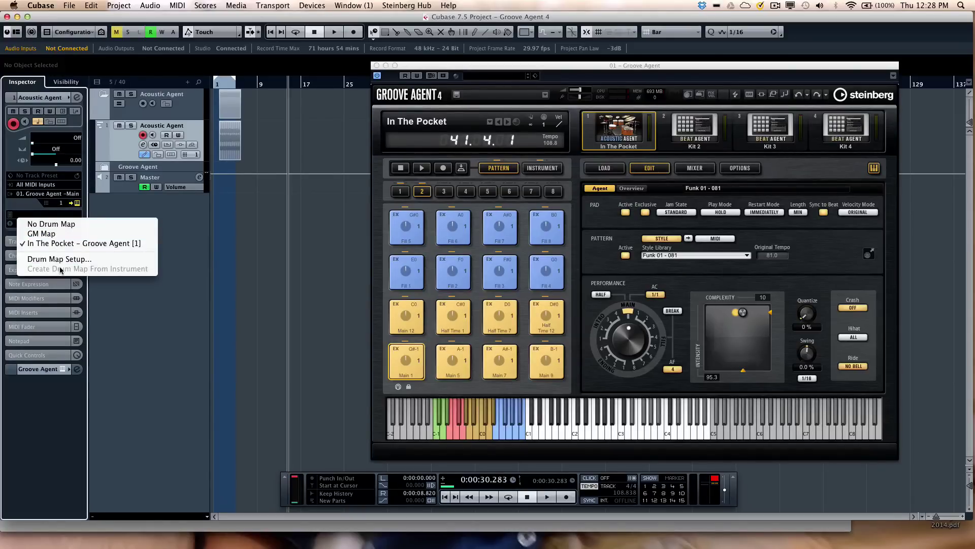
left_click(238, 152)
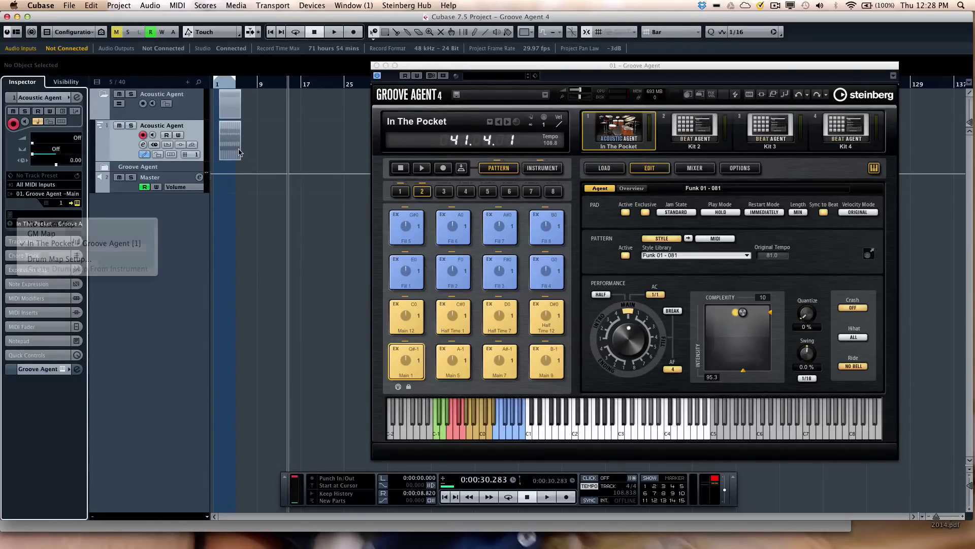
double_click(239, 152)
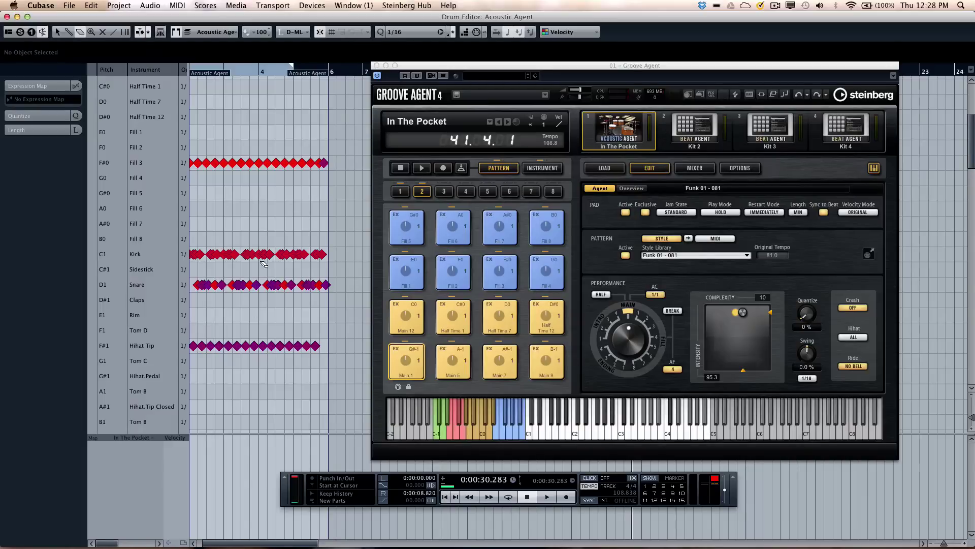
left_click(217, 163)
left_click(250, 163)
left_click(276, 163)
left_click(293, 162)
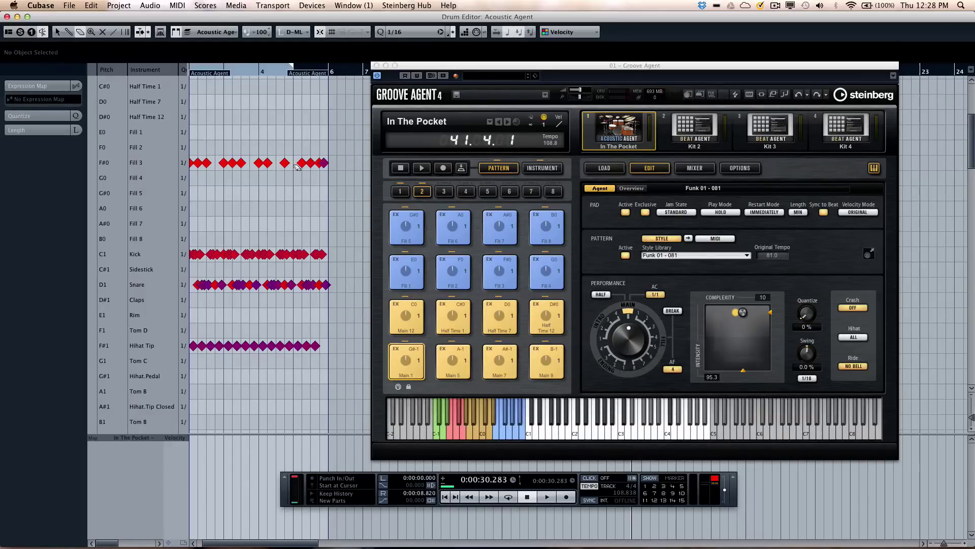
Step: Delete three Hihat Tip notes and close the Drum Editor
left_click(210, 346)
left_click(253, 346)
left_click(271, 346)
left_click(7, 17)
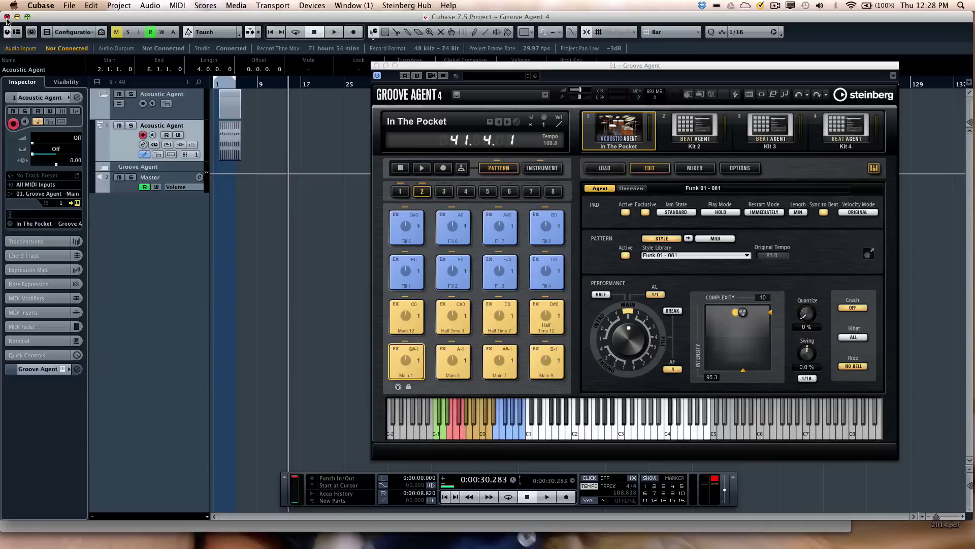
Step: Drag the edited drum part onto pad C1 of group 3
right_click(265, 146)
left_click(284, 150)
left_click(237, 147)
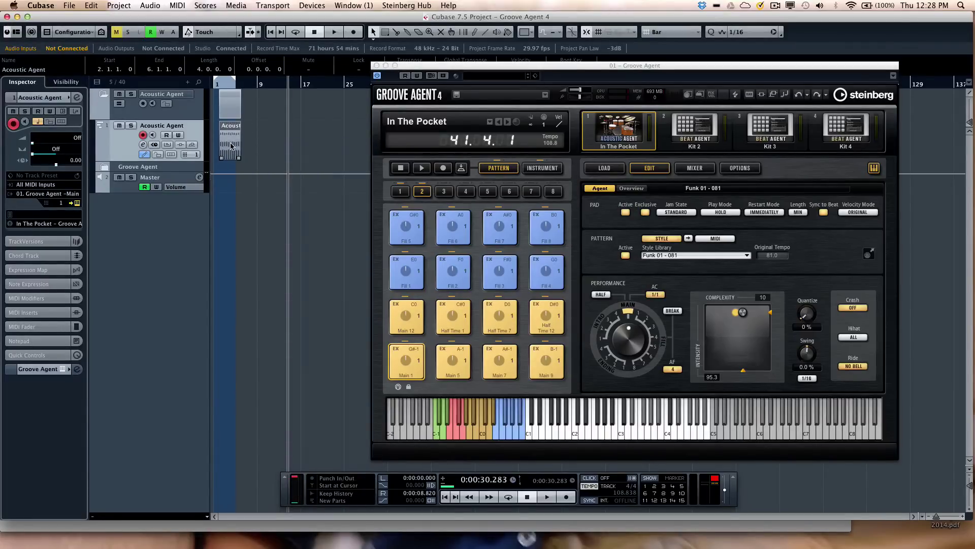
left_click_drag(397, 190, 409, 358)
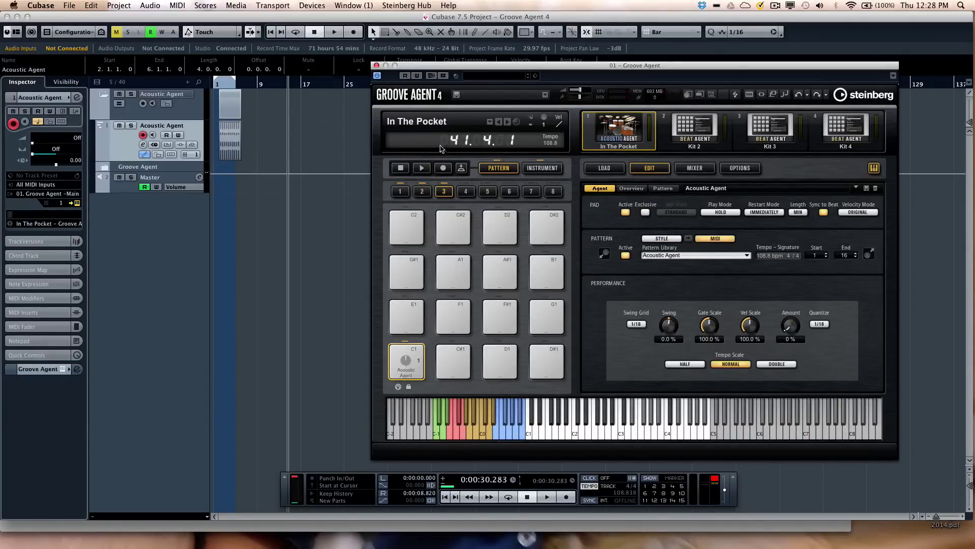
Step: Back in group 2, convert Main 1's Funk 01 - 081 style into a MIDI pattern
left_click(423, 192)
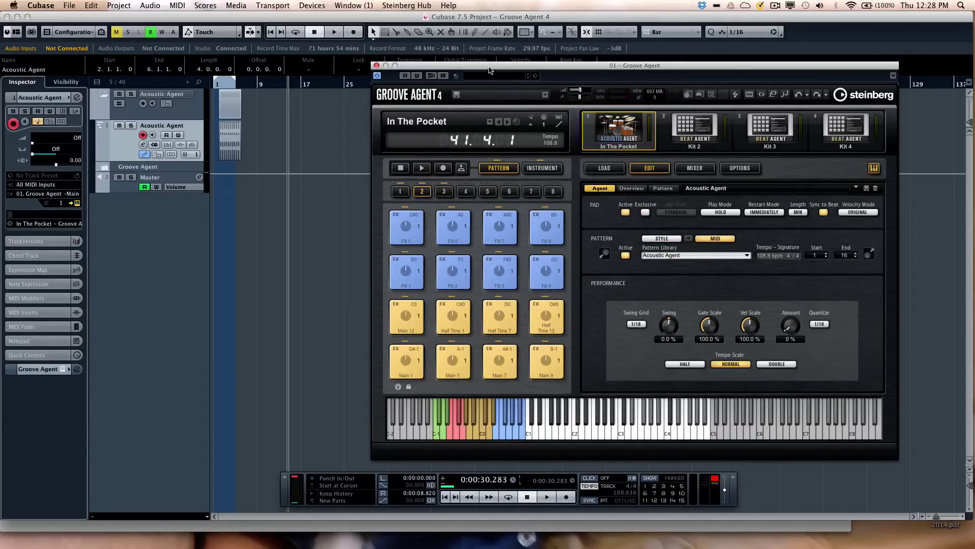
left_click_drag(490, 68, 420, 57)
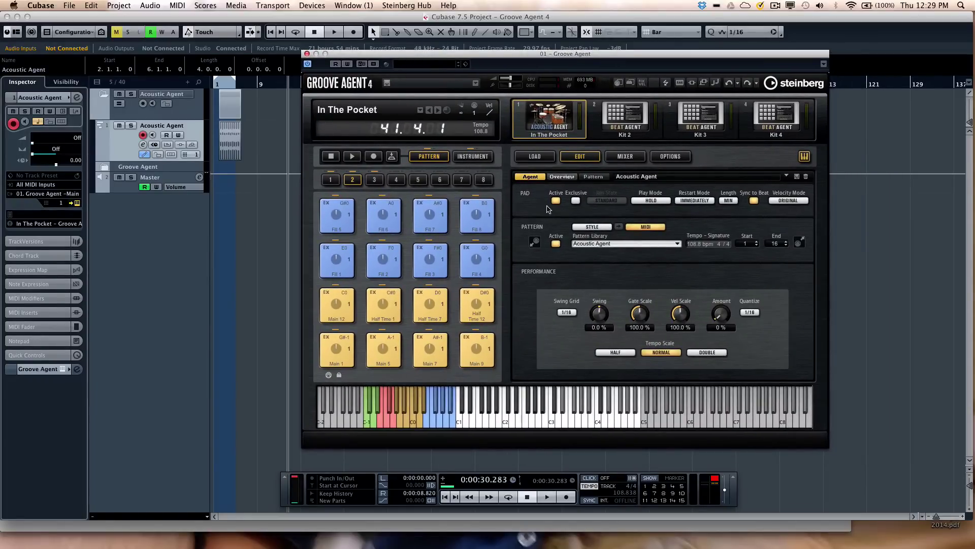
left_click(354, 358)
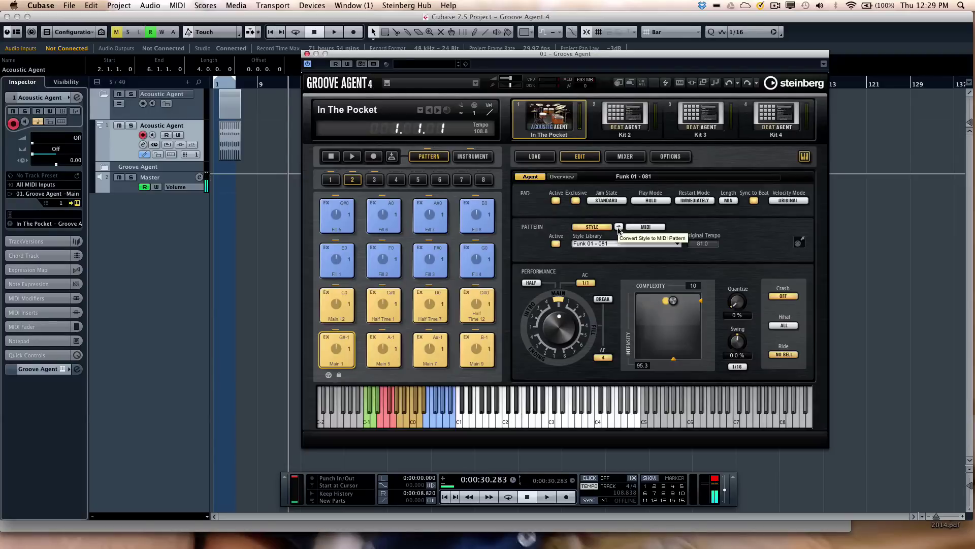
left_click(618, 227)
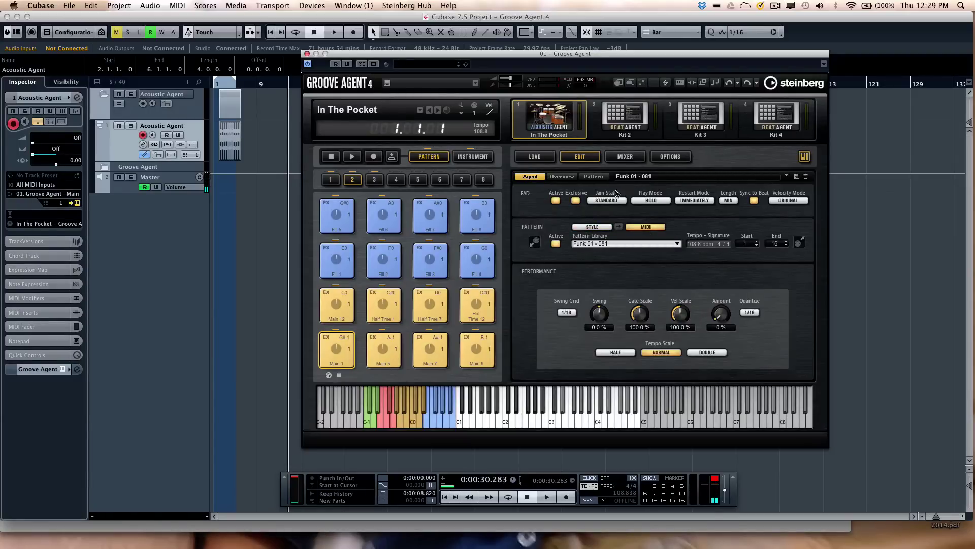
Step: Show the Funk 01 - 081 pattern's notes in the pattern editor, displaying the C1 Kick velocities
left_click(593, 177)
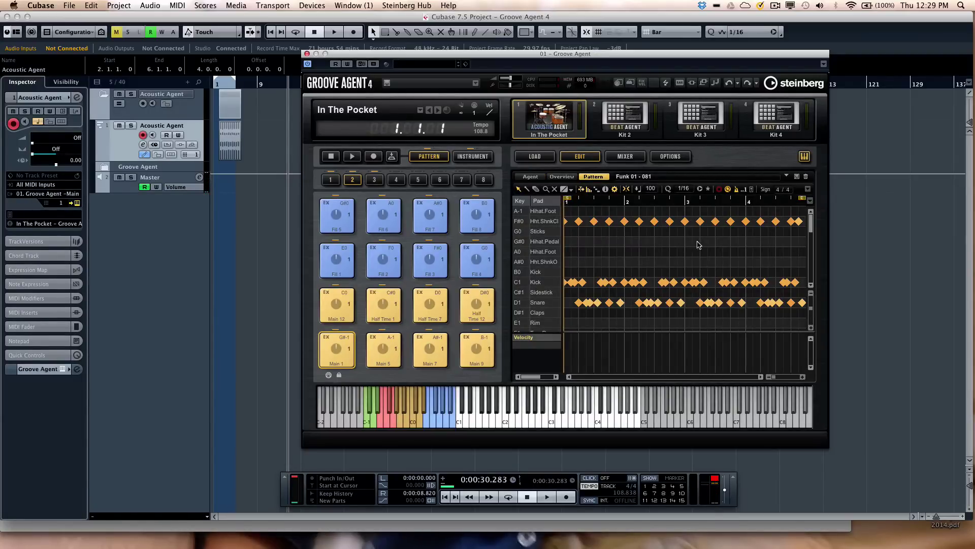
right_click(641, 242)
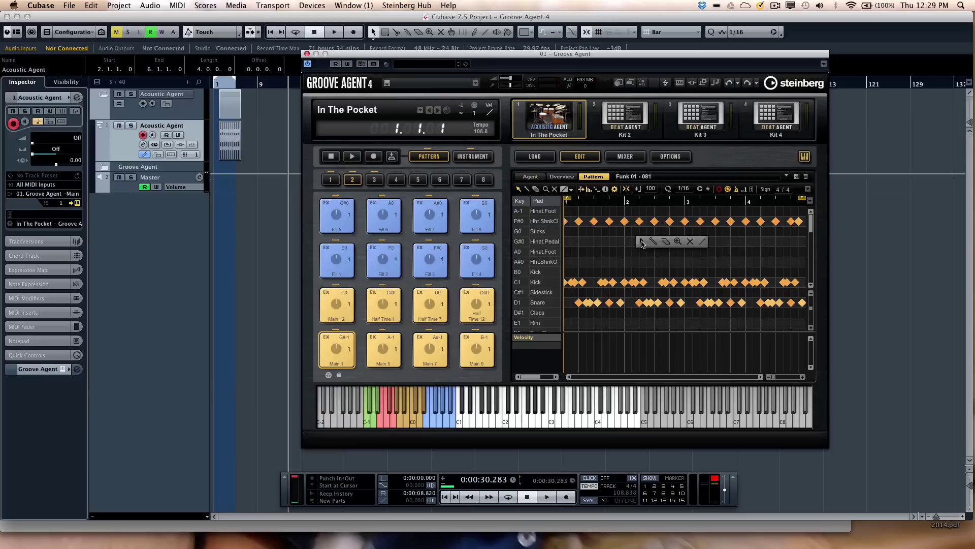
left_click(706, 246)
left_click(530, 286)
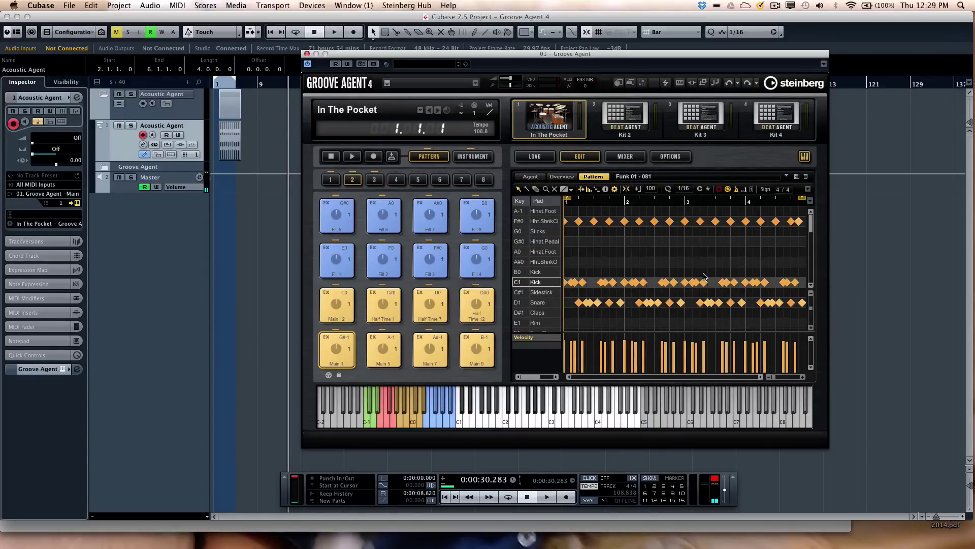
Step: Open Groove Agent's mixer and browse the master, kit and aux channel views
left_click(624, 159)
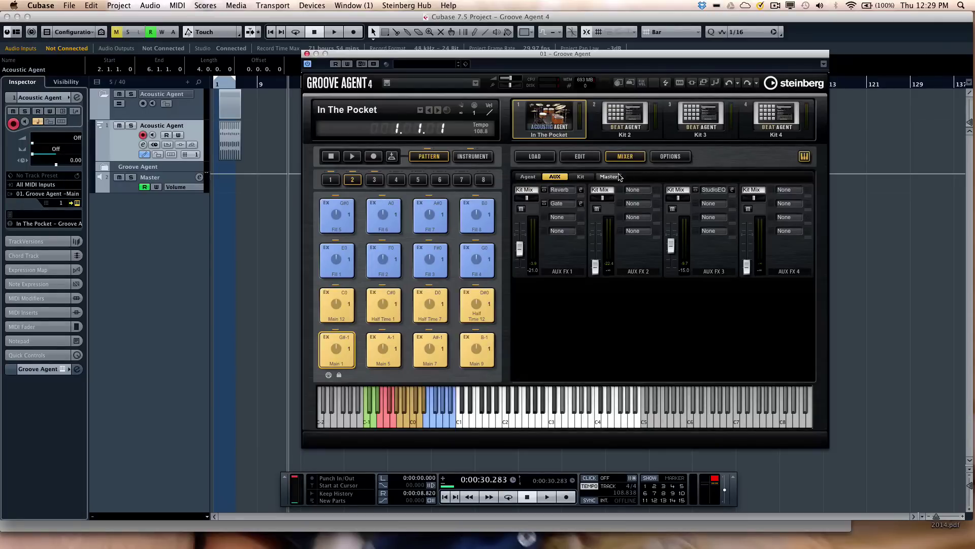
left_click(610, 177)
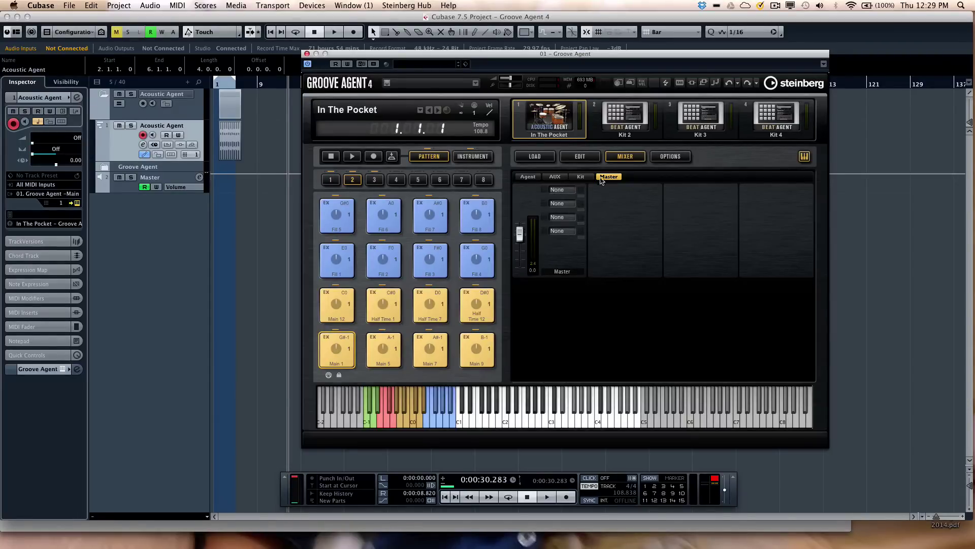
left_click(580, 177)
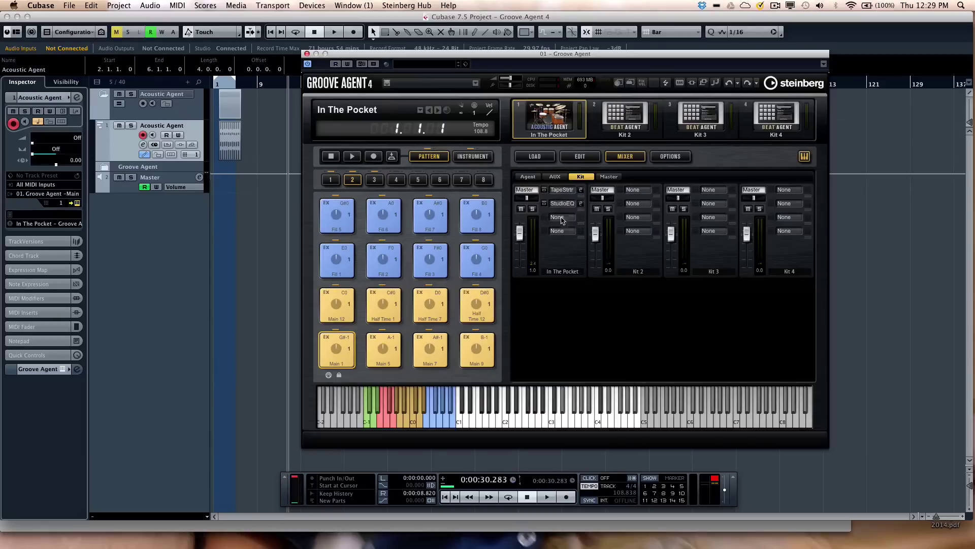
left_click(554, 177)
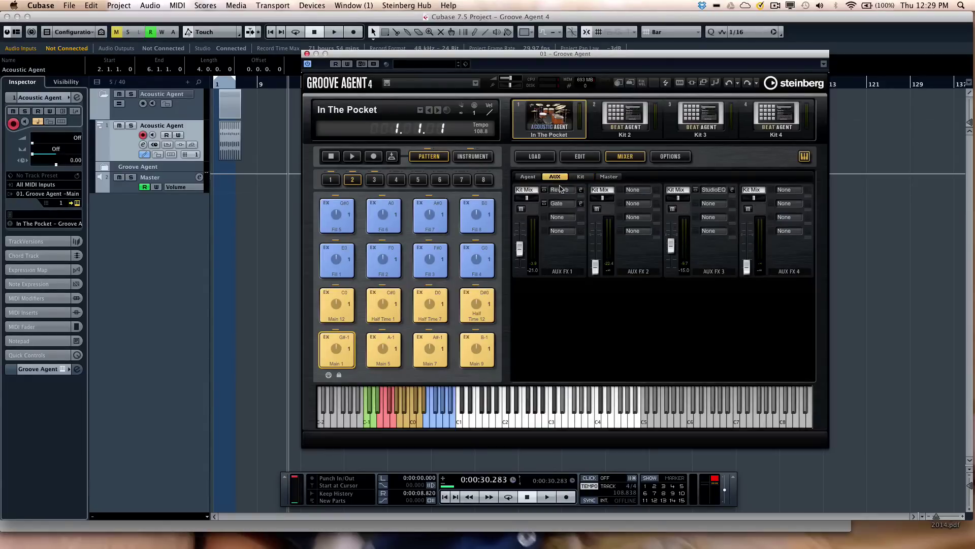
Step: Show AUX FX 1's Reverb settings and check the Gate slot's effect list without changing it
left_click(581, 190)
left_click(563, 204)
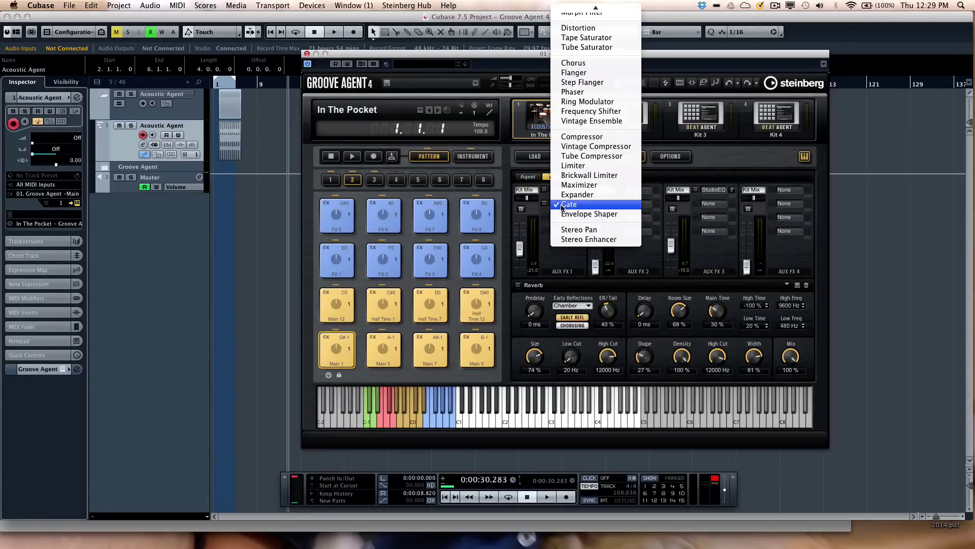
mouse_move(579, 5)
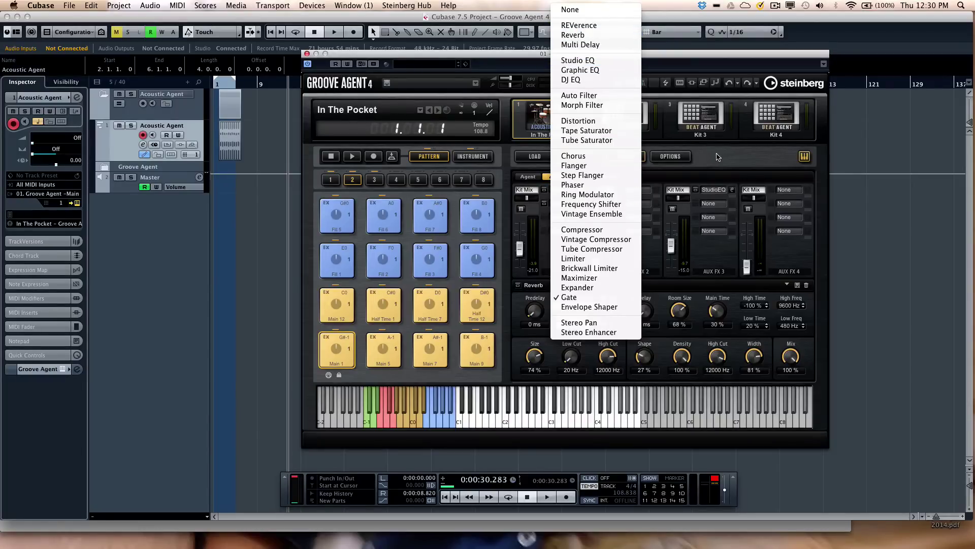
left_click(733, 159)
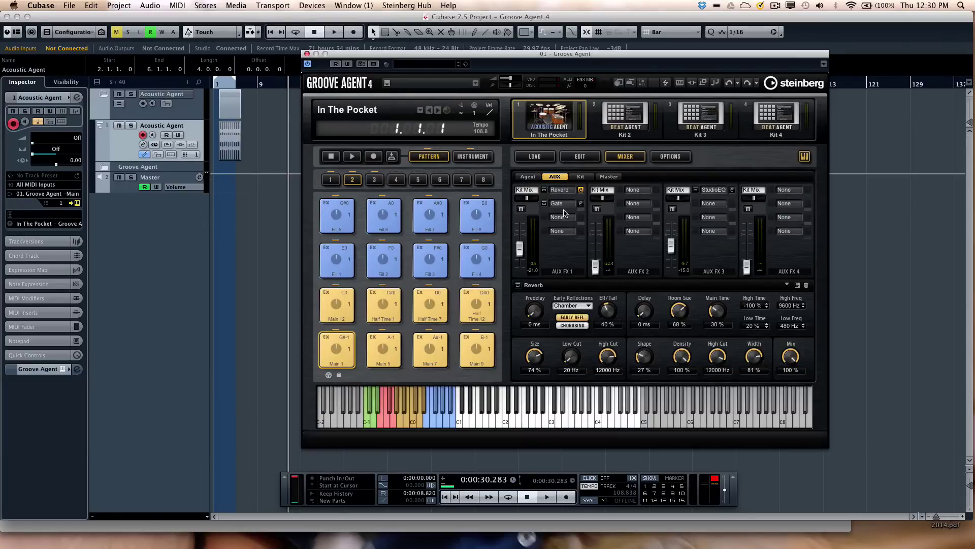
Step: In the Agent mixer, browse the KICK/SN/HH, TOMS, CYMBALS and PERCUSSION filters, ending on GROUPS
left_click(529, 178)
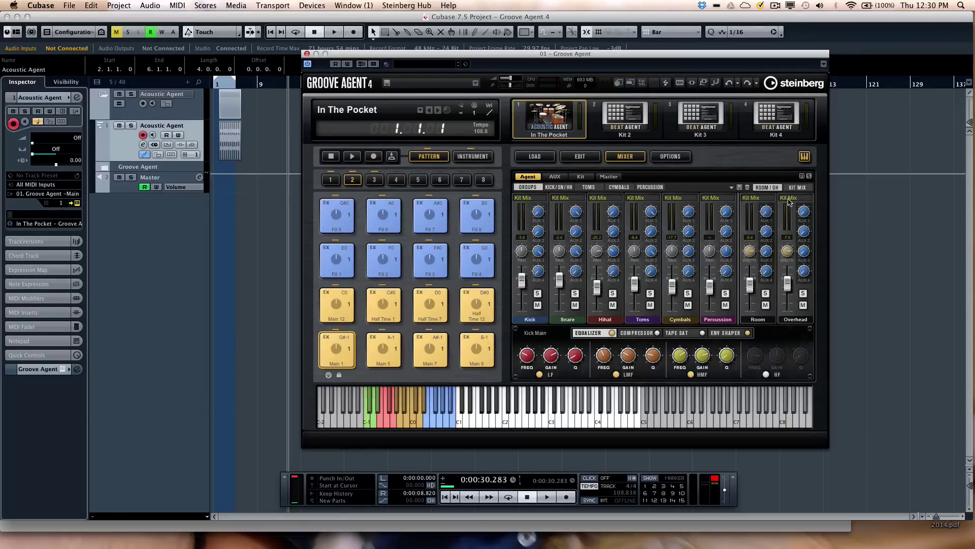
left_click(559, 187)
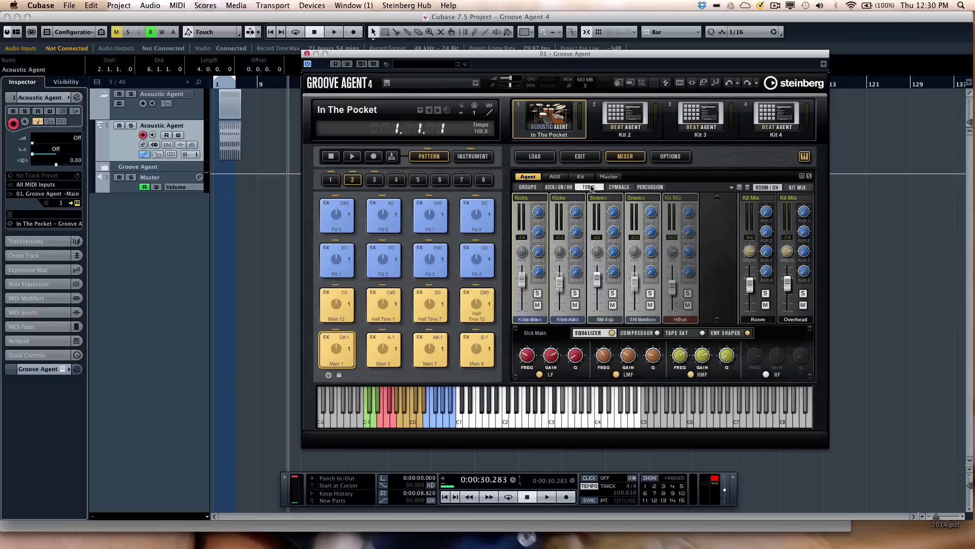
left_click(590, 186)
left_click(618, 187)
left_click(650, 186)
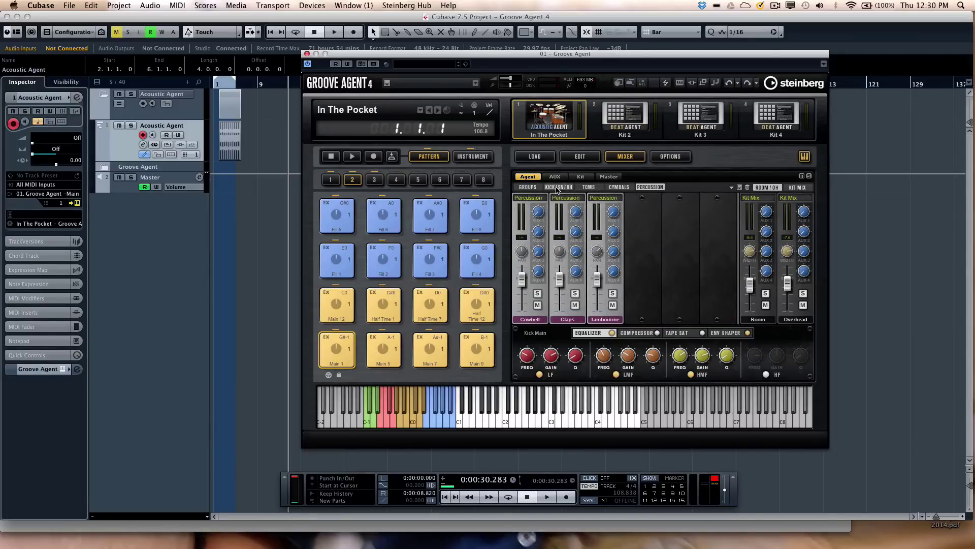
left_click(558, 187)
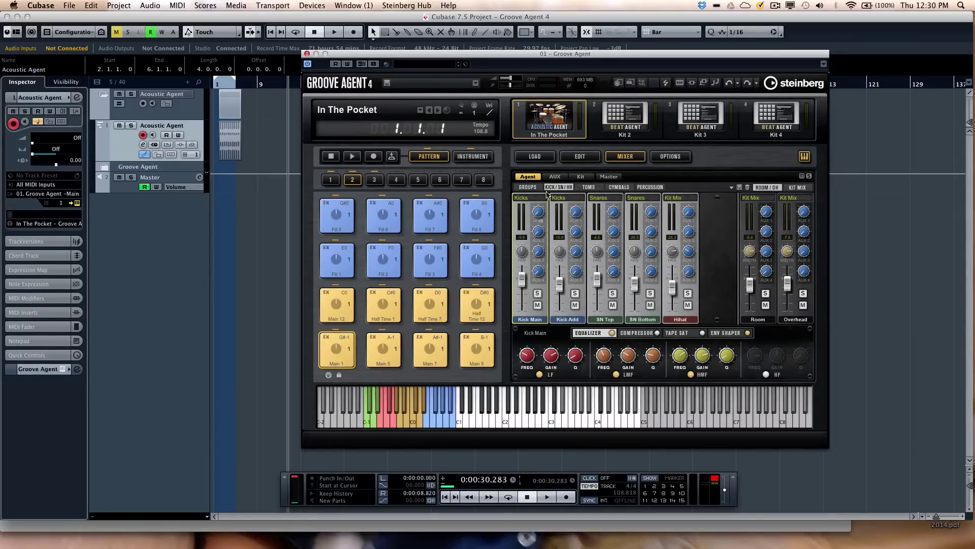
left_click(589, 187)
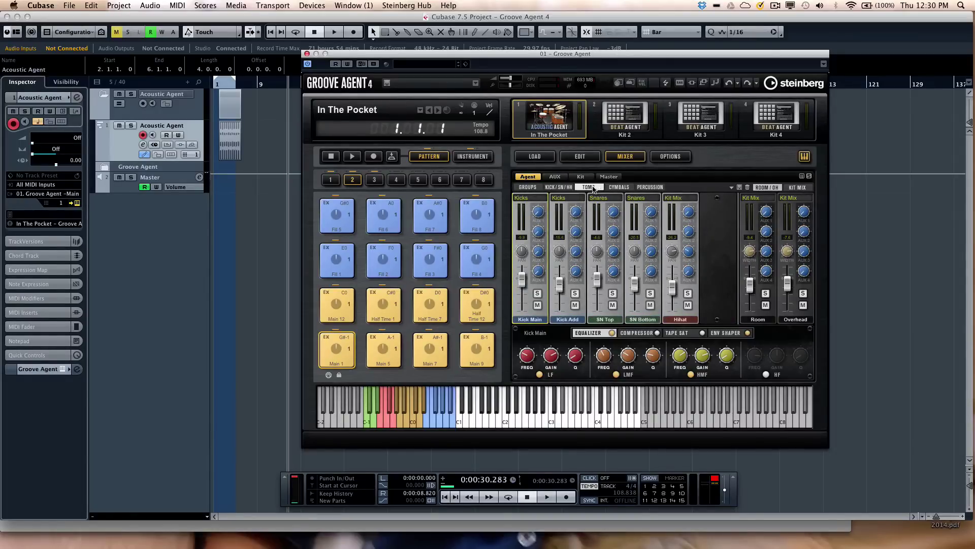
left_click(622, 187)
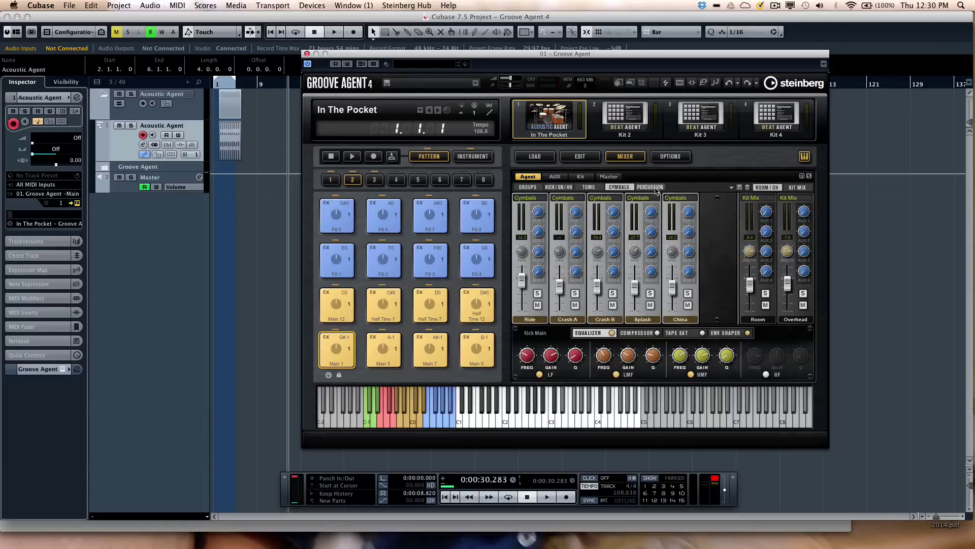
left_click(528, 187)
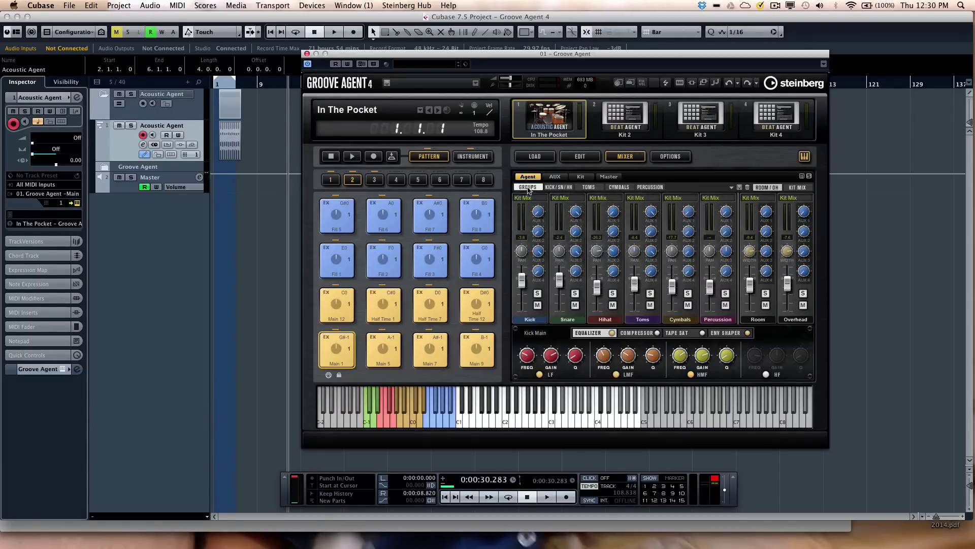
Step: While the pattern plays, lower Snare, raise Cymbals, Toms and Hihat, and set Snare to -17.1 dB
left_click(351, 155)
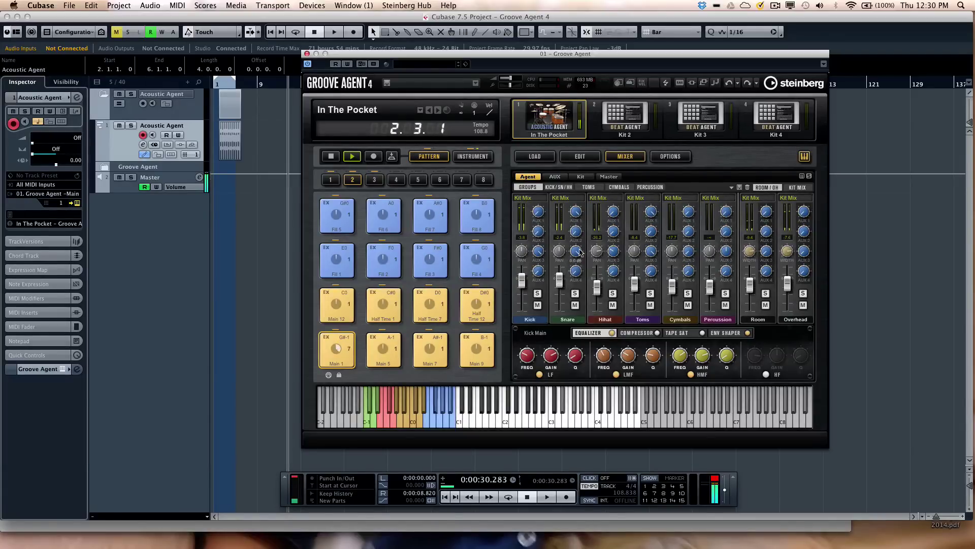
left_click_drag(559, 279, 677, 271)
left_click_drag(634, 305, 635, 279)
left_click_drag(596, 305, 558, 290)
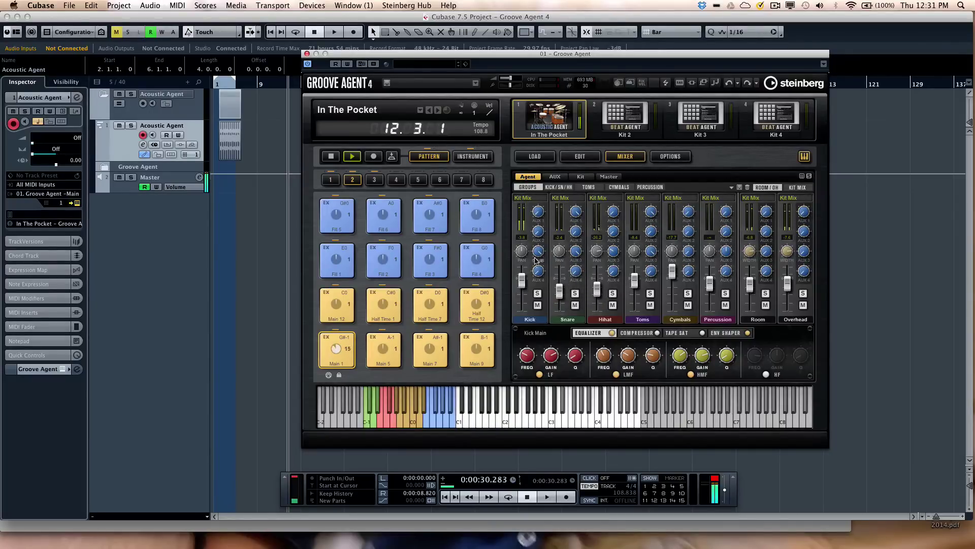
left_click_drag(559, 292, 561, 290)
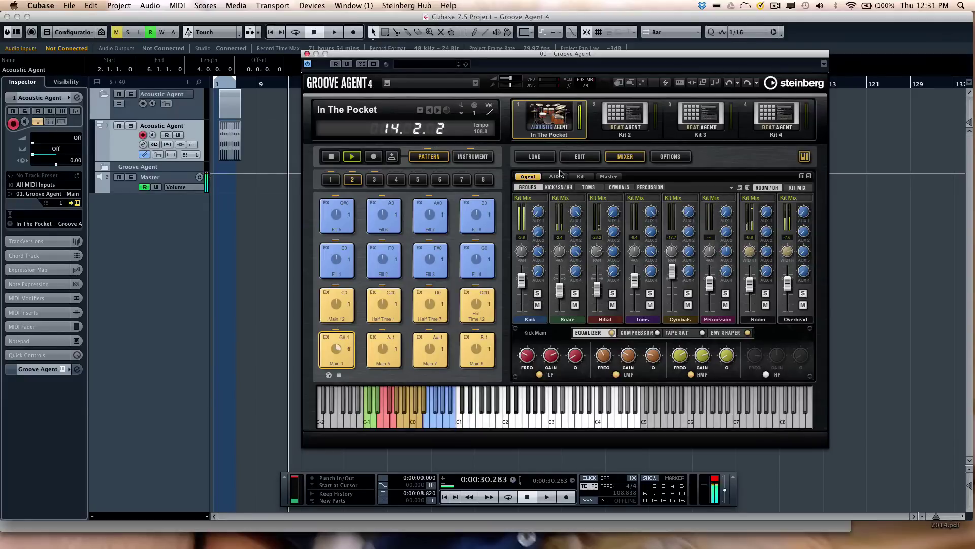
Step: On the Snare channel, compare the equalizer bypassed and on, then enable its HF band
left_click(566, 317)
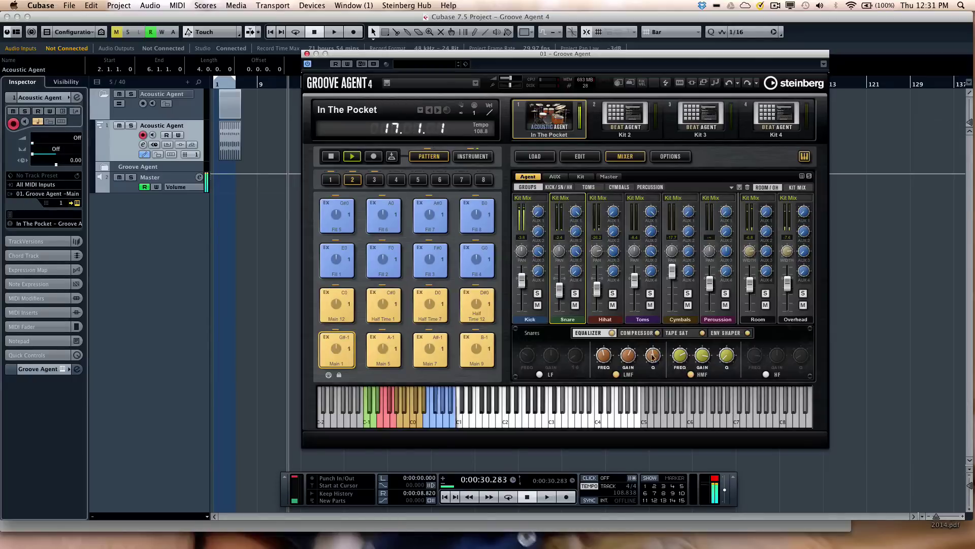
left_click(613, 333)
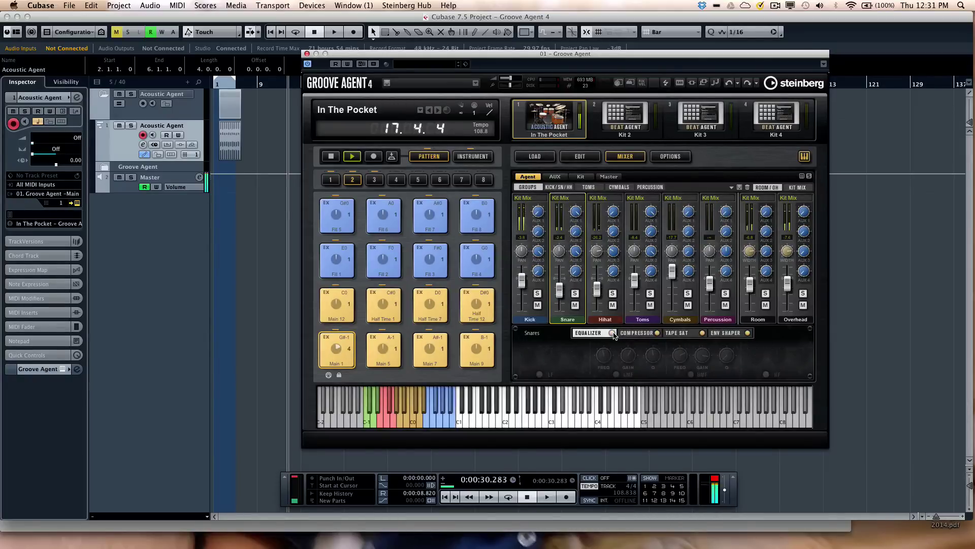
left_click(613, 333)
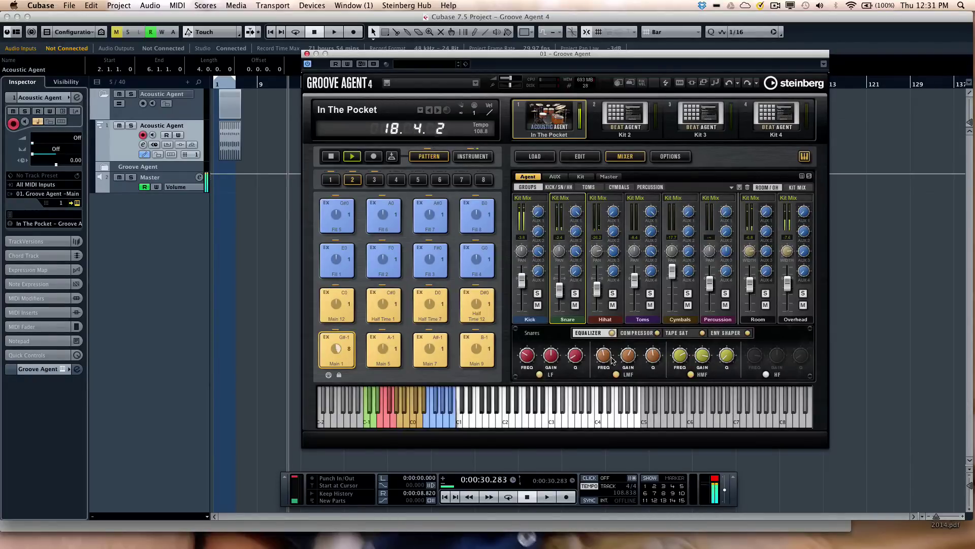
left_click(766, 375)
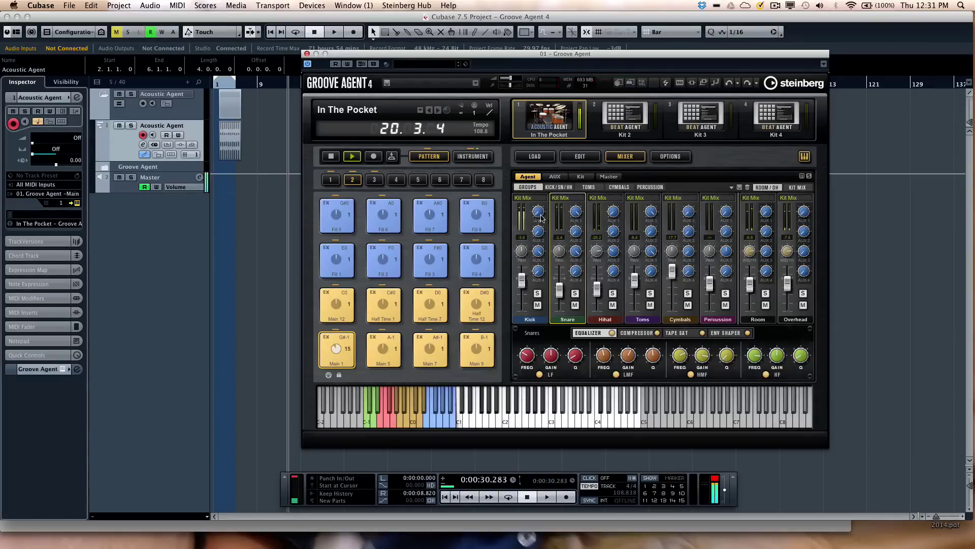
Step: Review the snare's Compressor, Tape Sat and Env Shaper settings
left_click(637, 332)
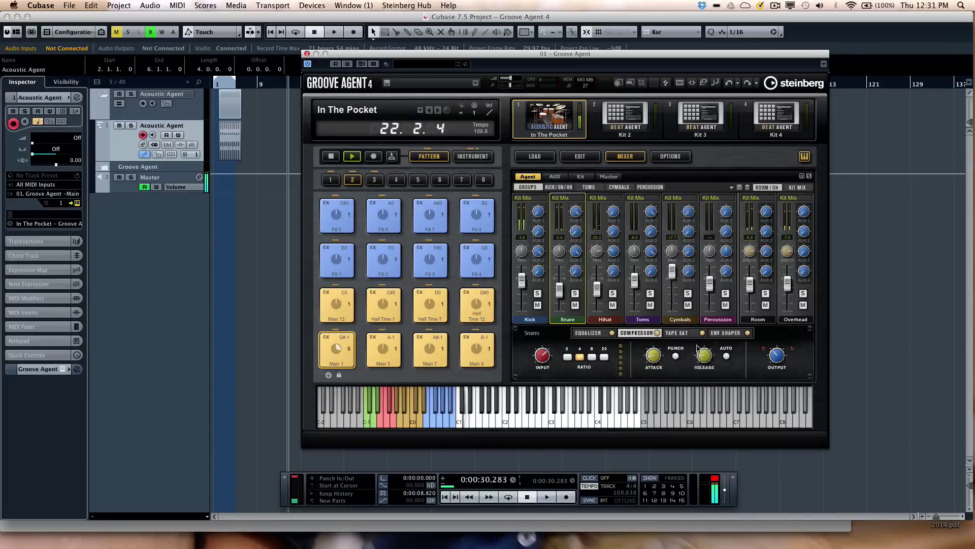
left_click(677, 333)
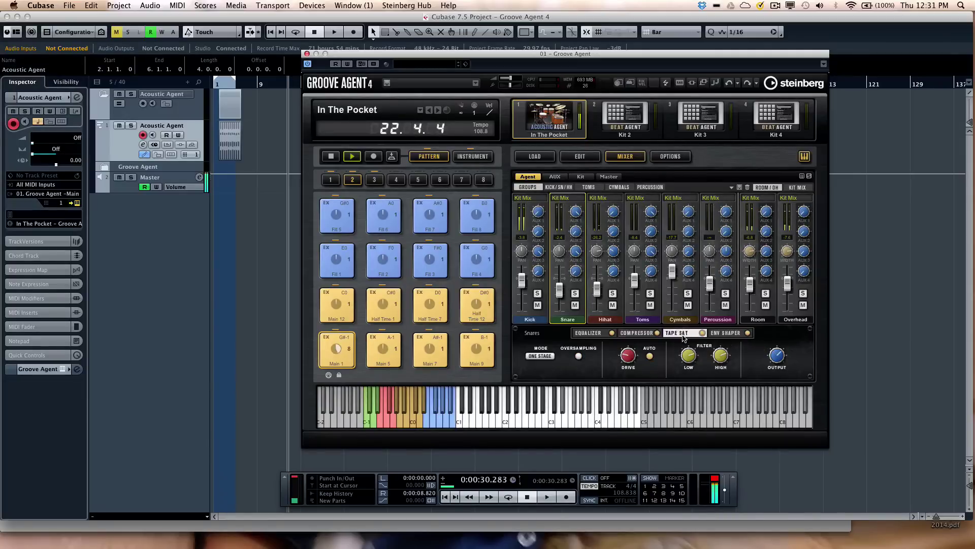
left_click(738, 333)
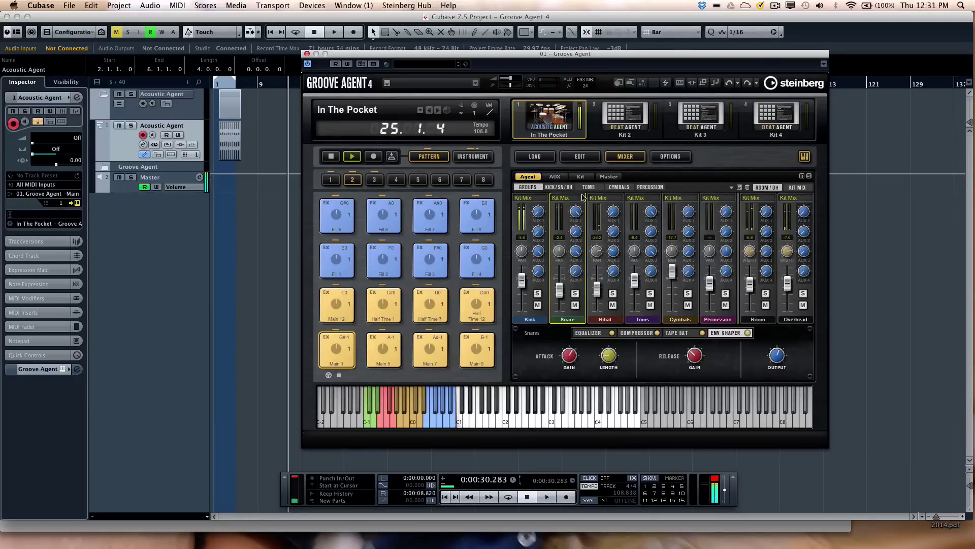
Step: Raise the AUX FX 1 reverb channel's fader
left_click(555, 177)
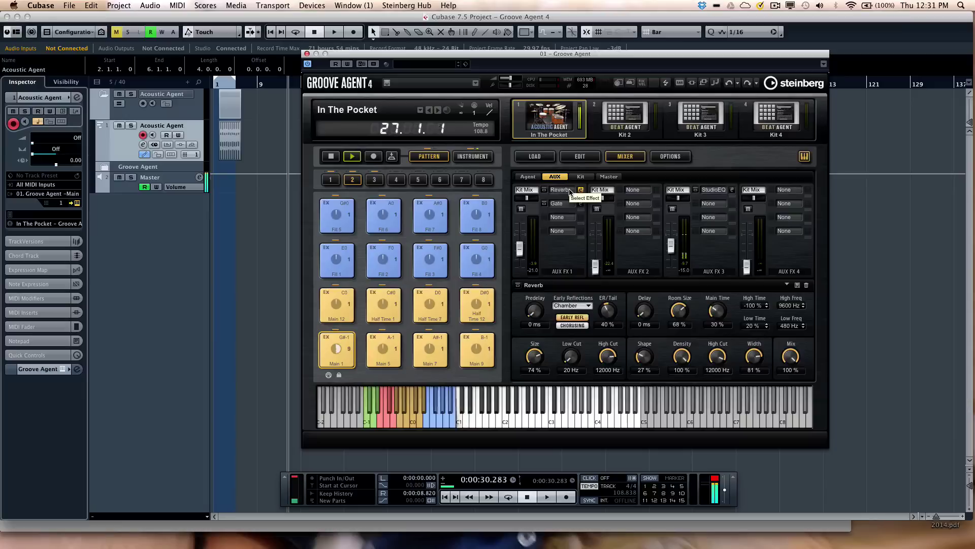
left_click(528, 176)
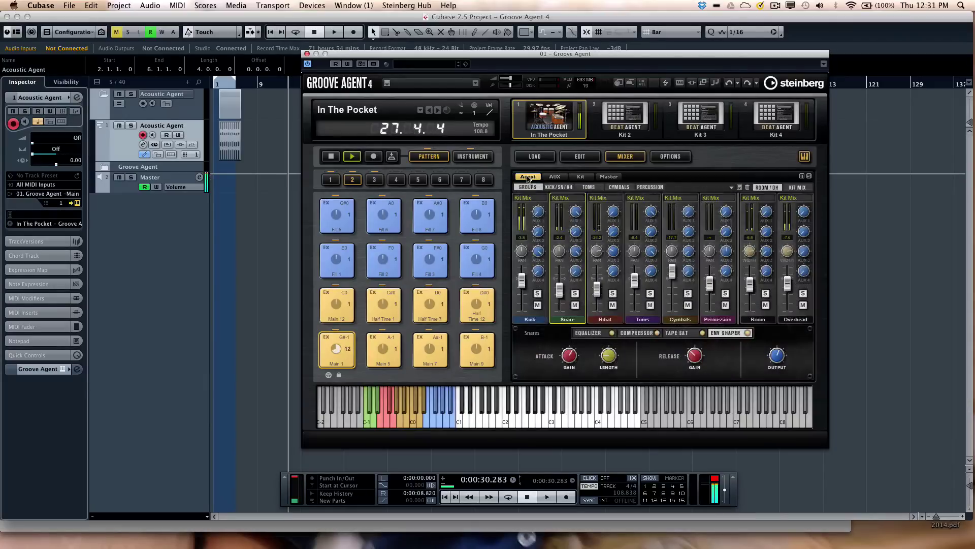
left_click(555, 176)
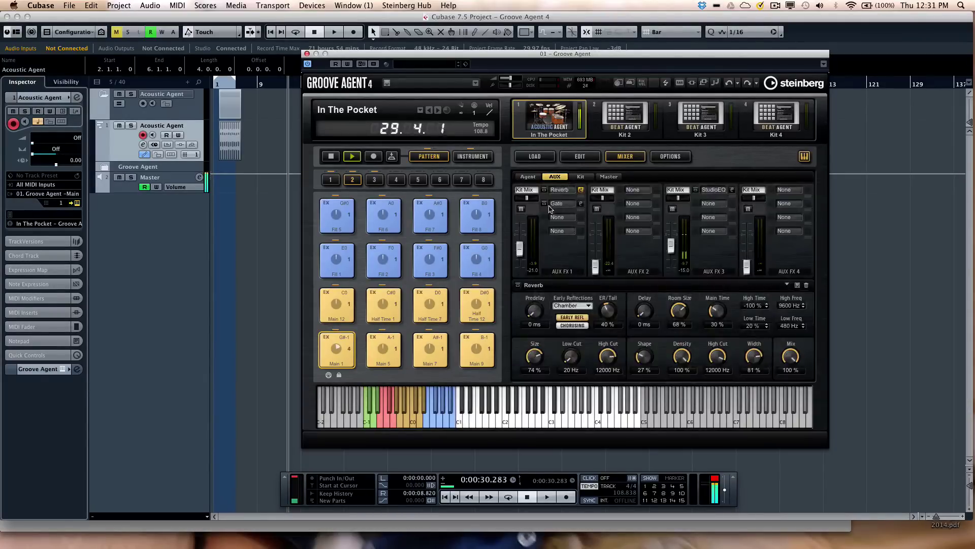
mouse_move(519, 256)
left_mouse_down()
mouse_move(521, 237)
mouse_move(524, 246)
left_mouse_up()
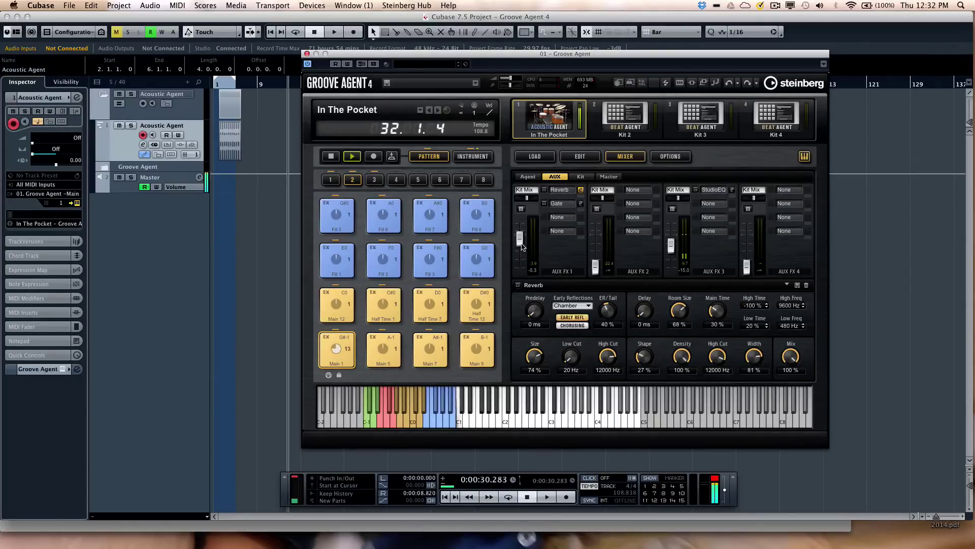
Step: Turn the Snare's aux send down slightly and show the Kick, Snare and Hihat channels
left_click(528, 177)
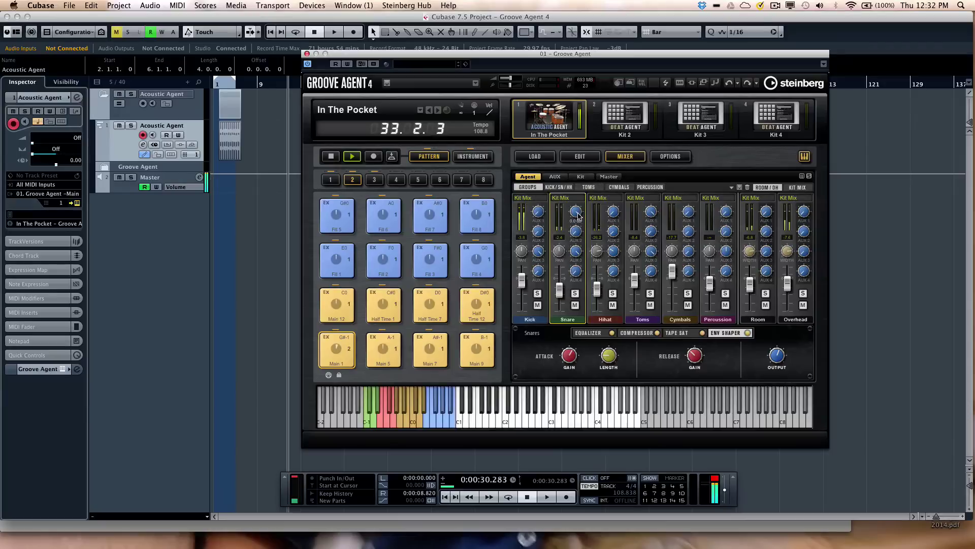
left_click_drag(578, 216, 579, 232)
left_click(559, 187)
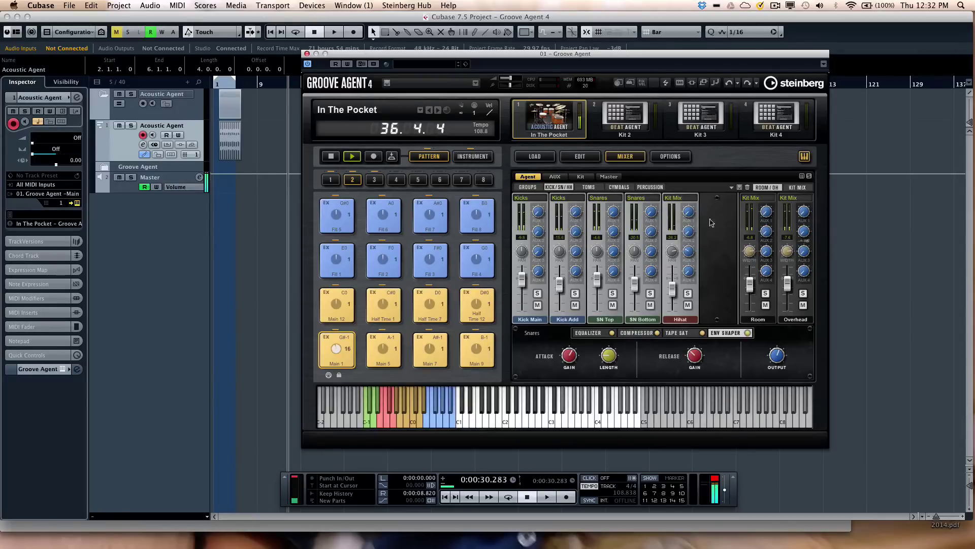
Step: Show AUX FX 1's Reverb settings on the aux mixer and stop playback near bar 41
left_click(581, 176)
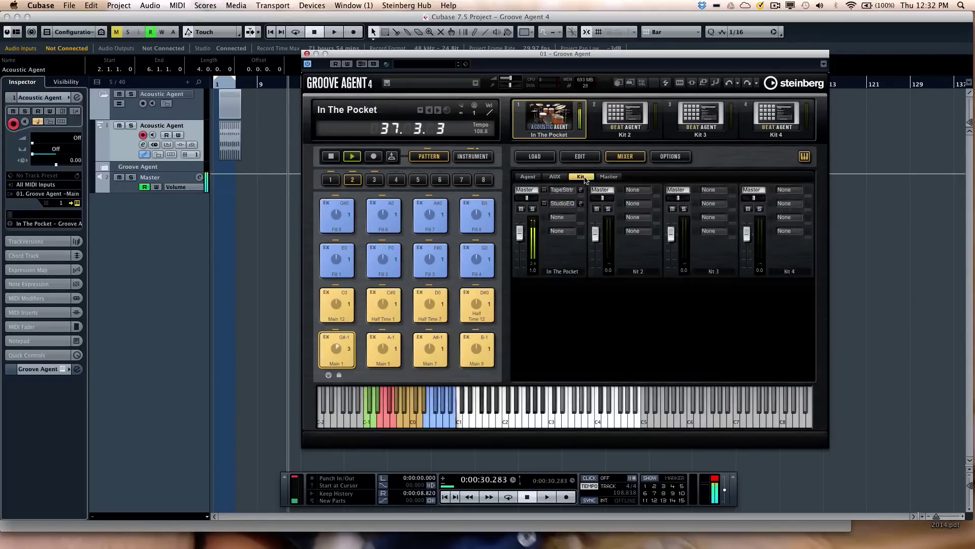
left_click(553, 177)
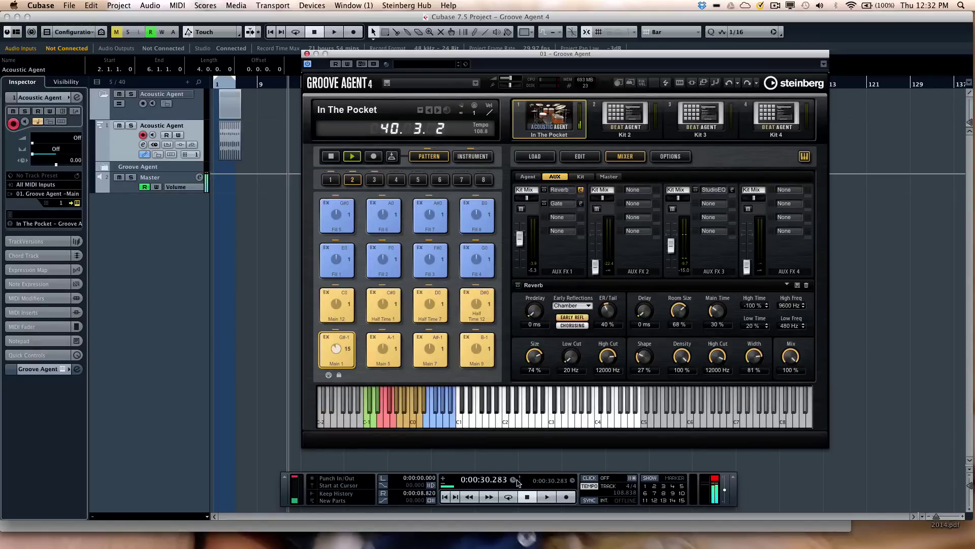
left_click(334, 159)
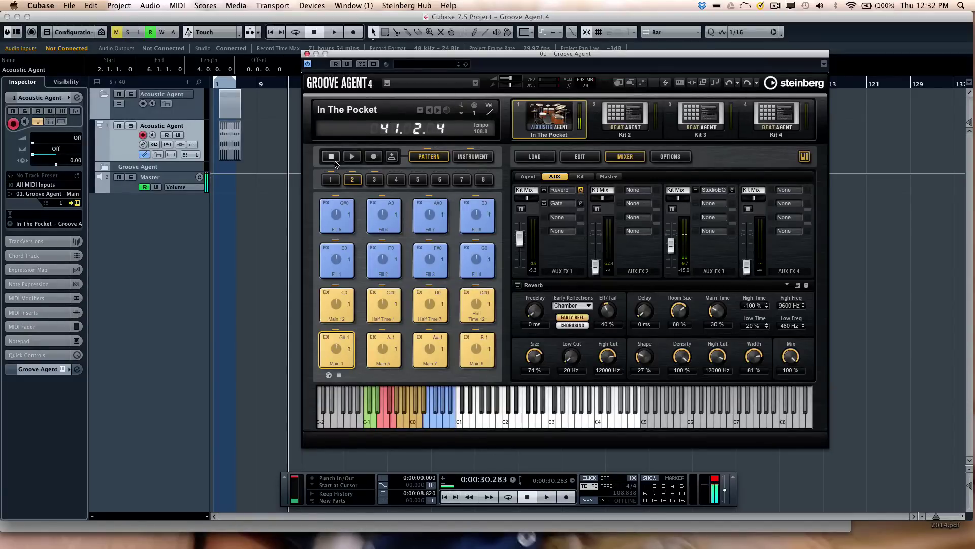